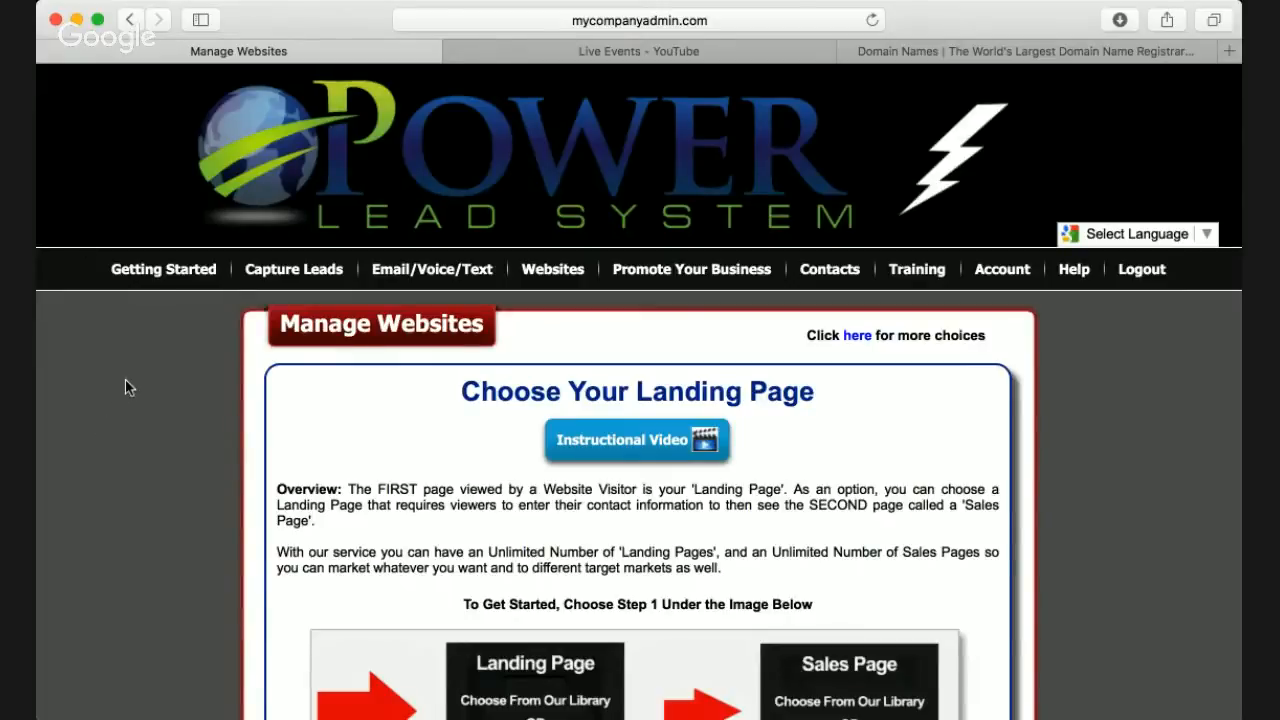
Open the Add Your Domain page from Getting Started and go to its domain name entry
left_click(161, 283)
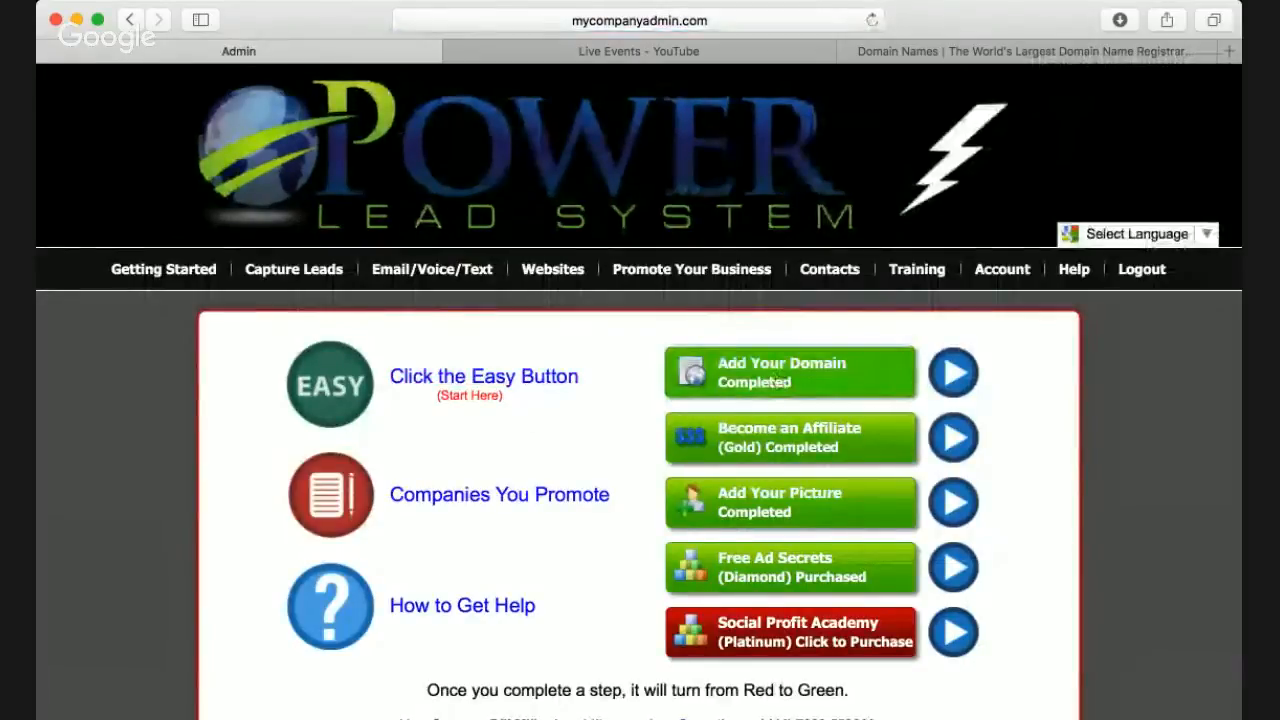
left_click(782, 380)
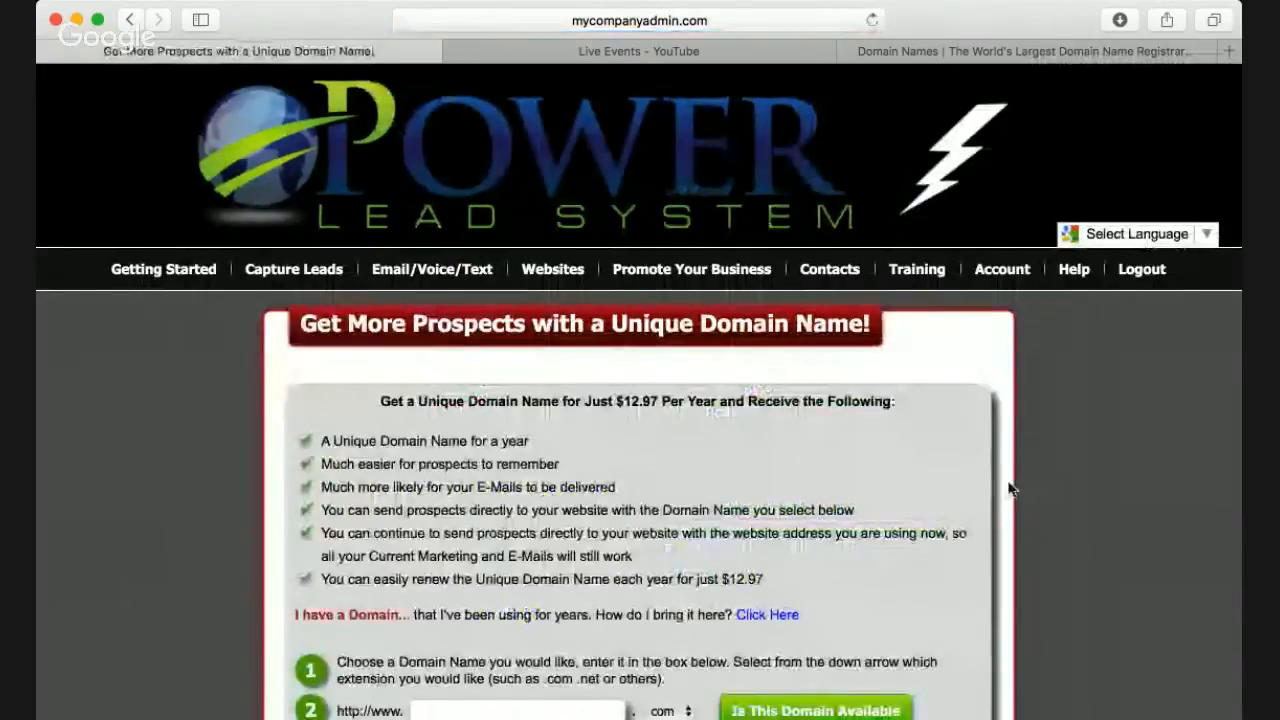
scroll(1009, 489, "down", 3)
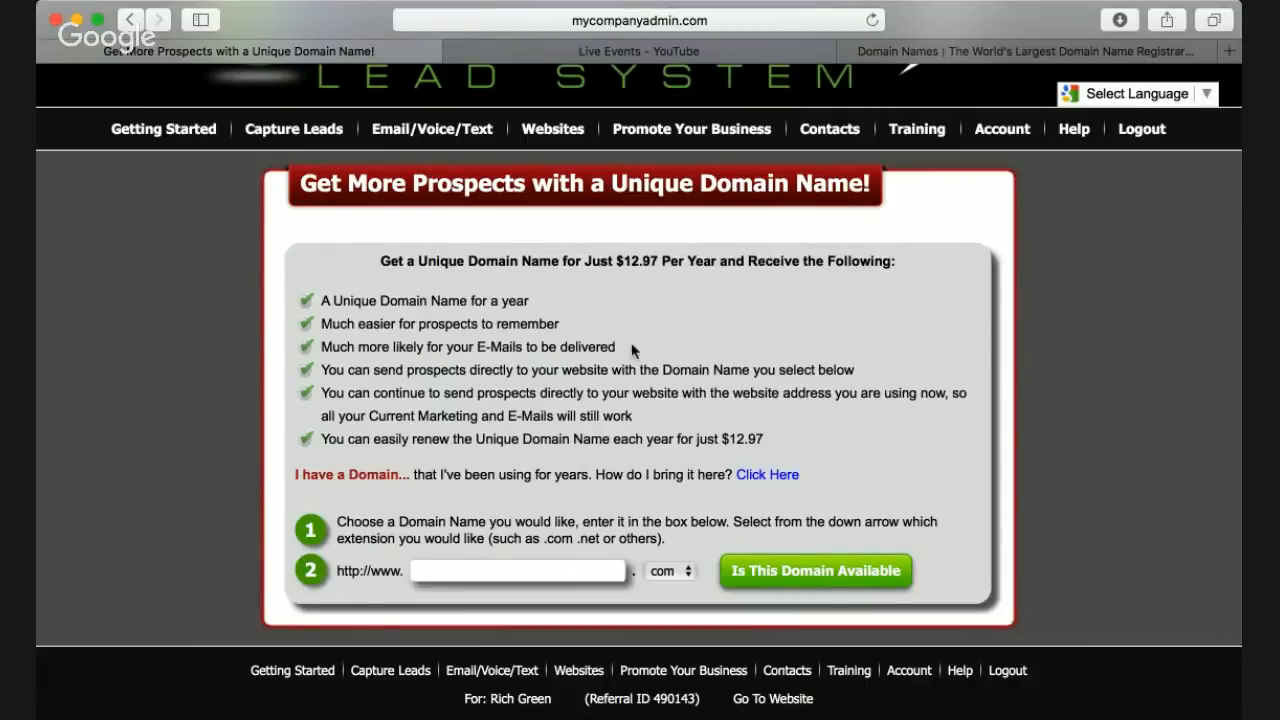
left_click(432, 566)
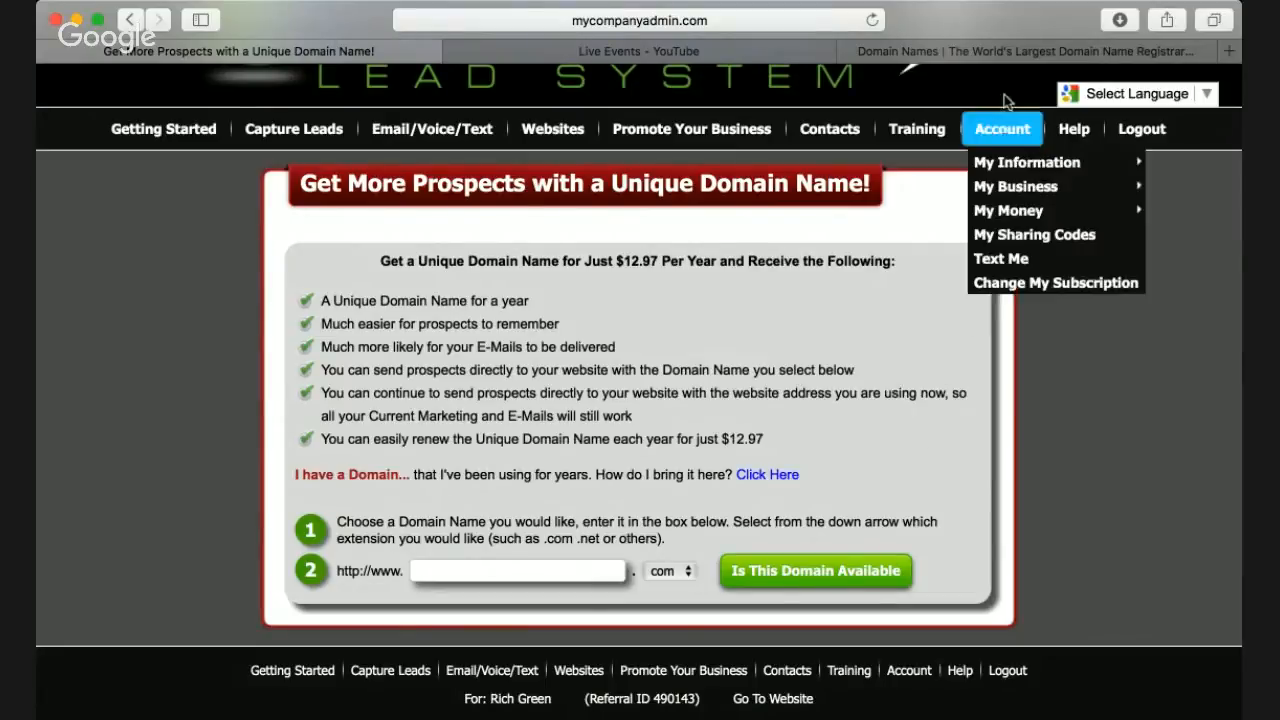
Switch to GoDaddy and search for the domain HowCanIEarn.online
left_click(1011, 58)
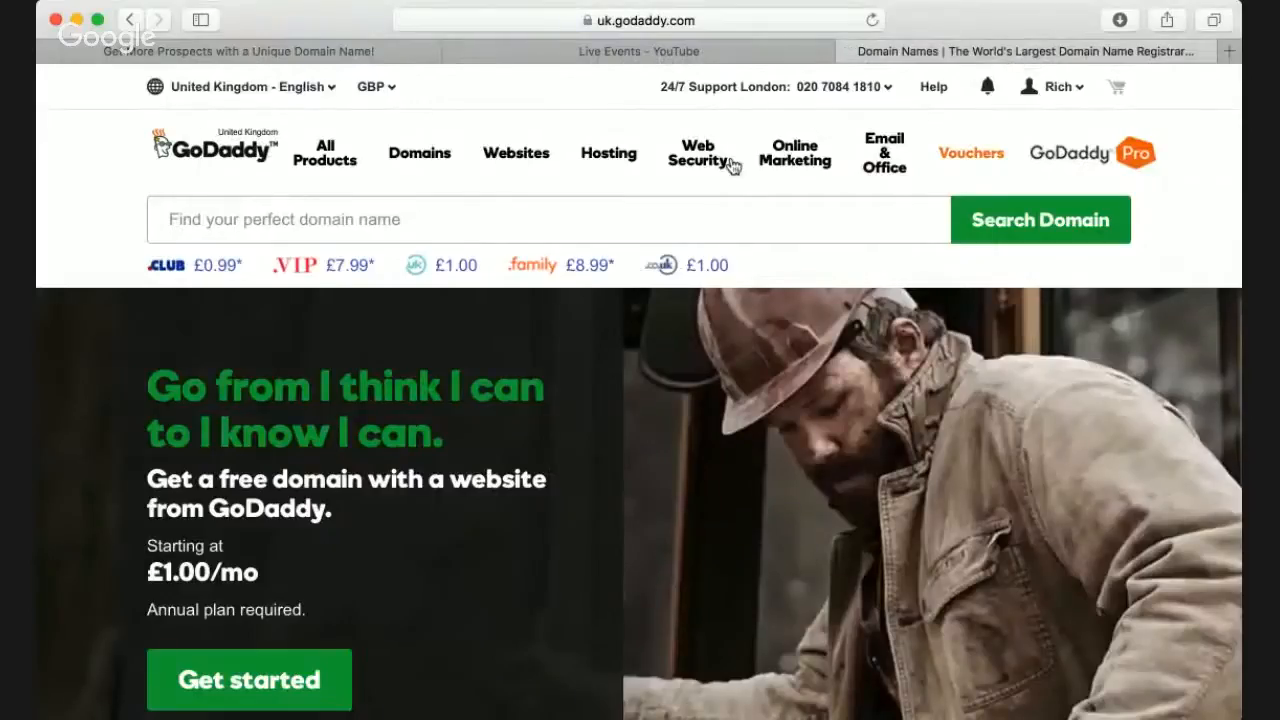
left_click(466, 216)
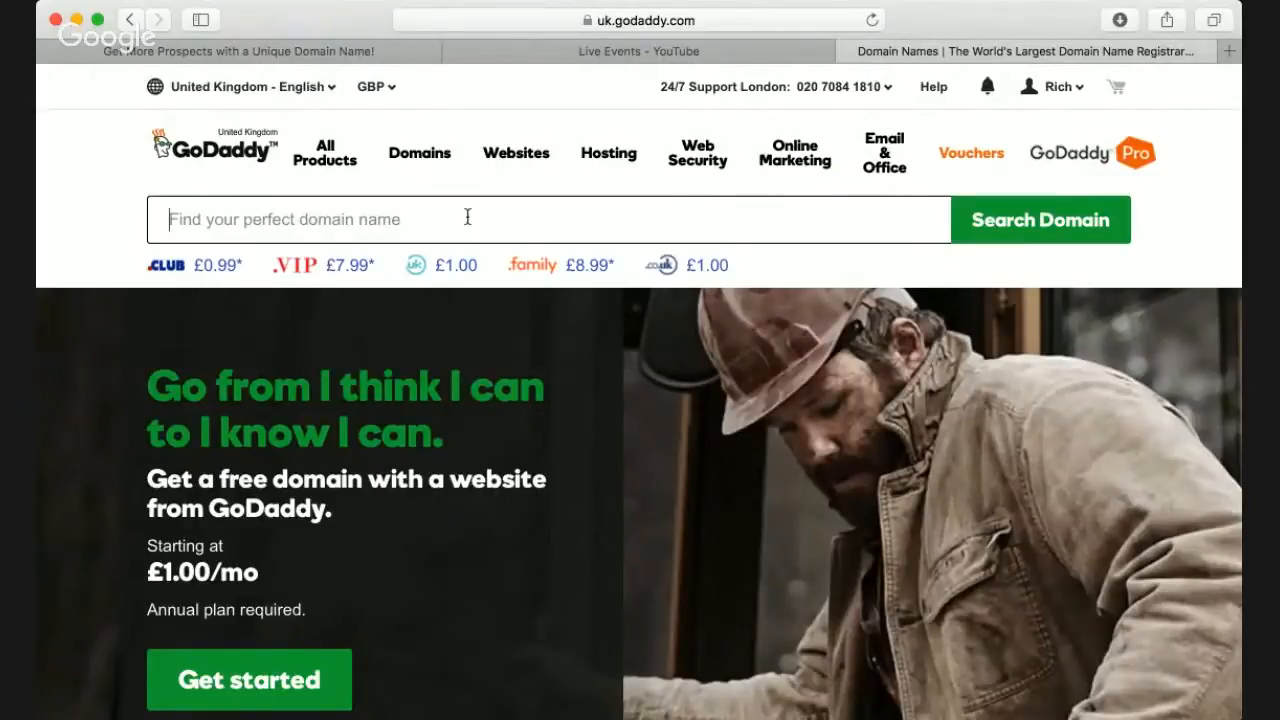
type("HowCanIEarn.online")
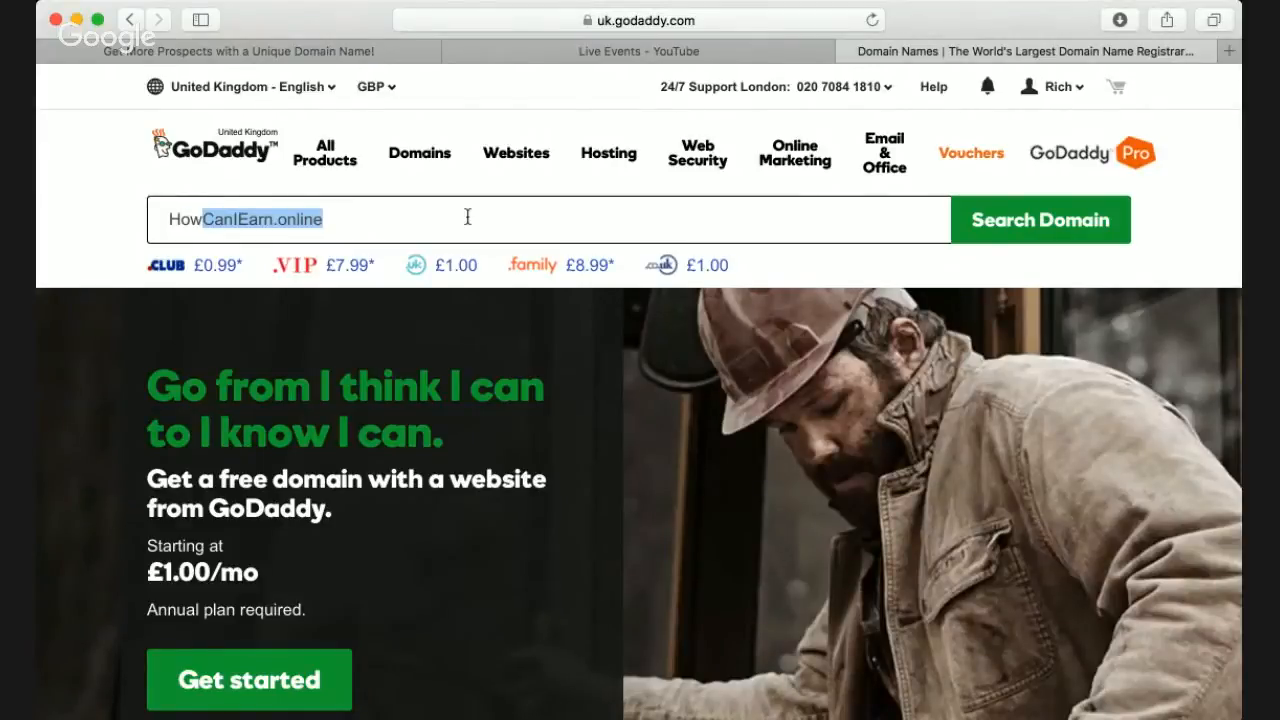
left_click(1021, 226)
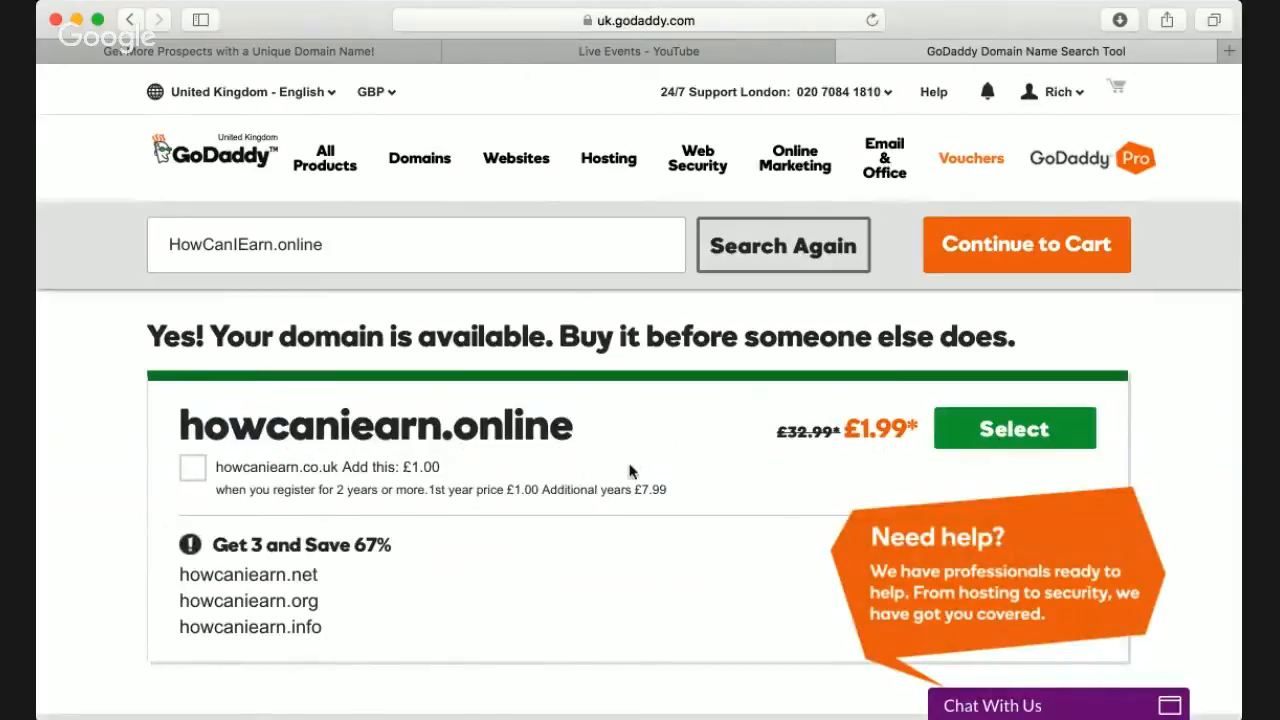
Select howcaniearn.online and continue to the cart with no privacy protection or other extras
left_click(1019, 430)
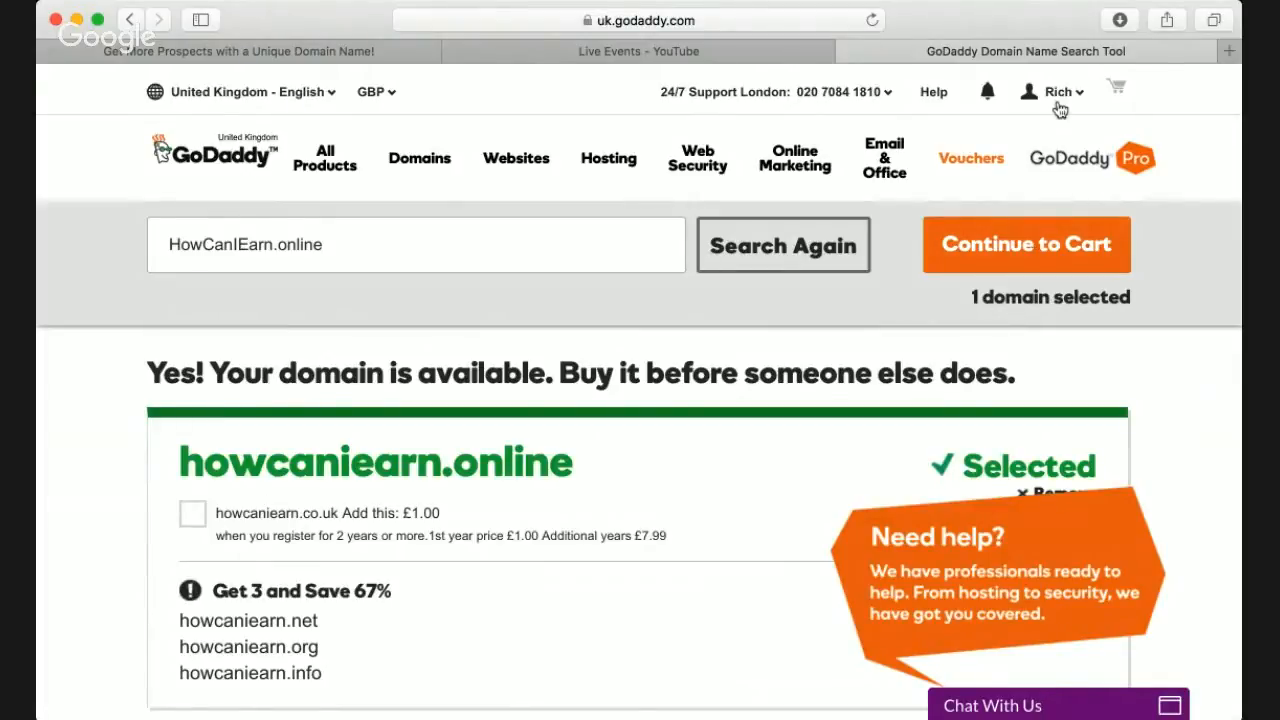
left_click(1040, 245)
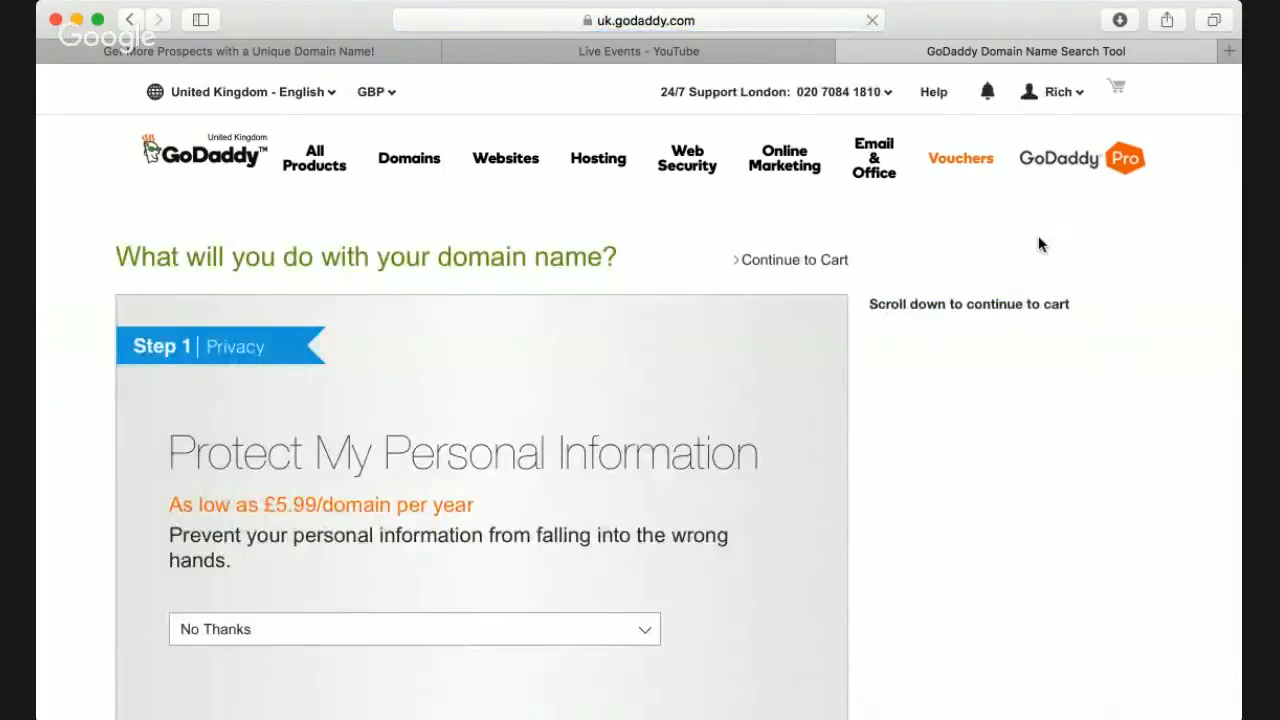
left_click(797, 265)
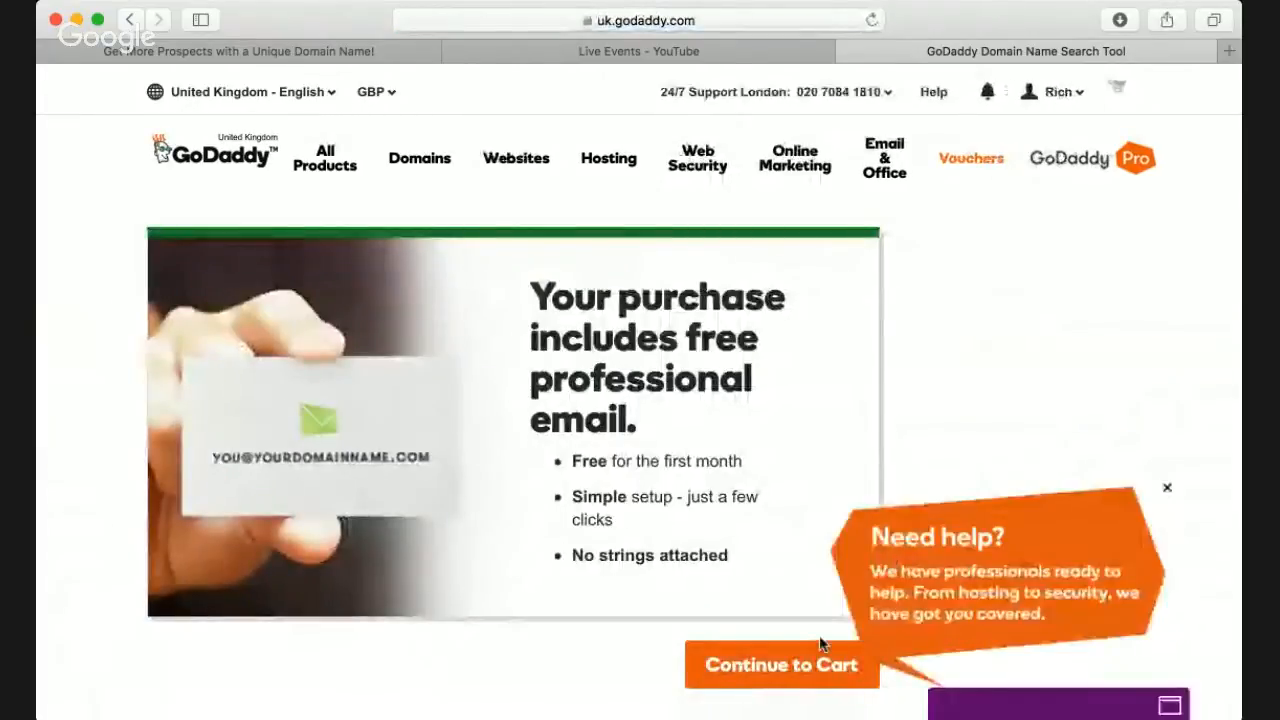
left_click(774, 667)
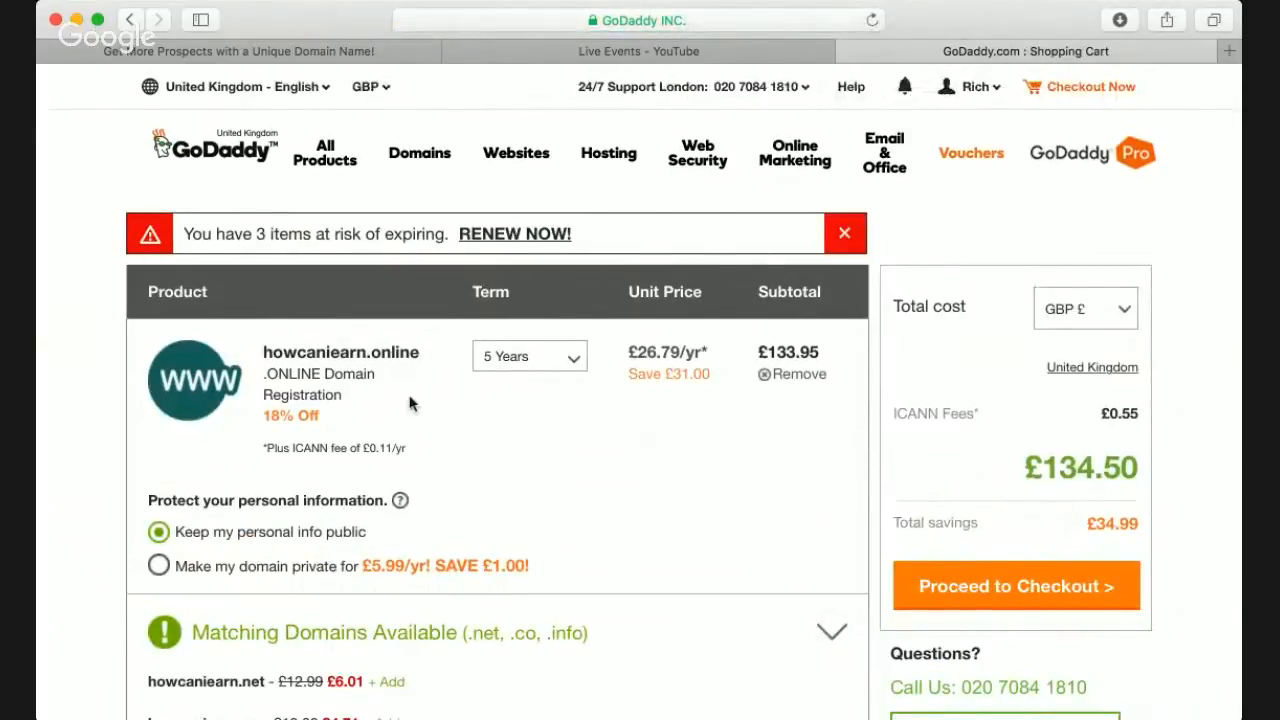
Set the howcaniearn.online registration term to 1 Year and proceed to checkout
left_click(575, 363)
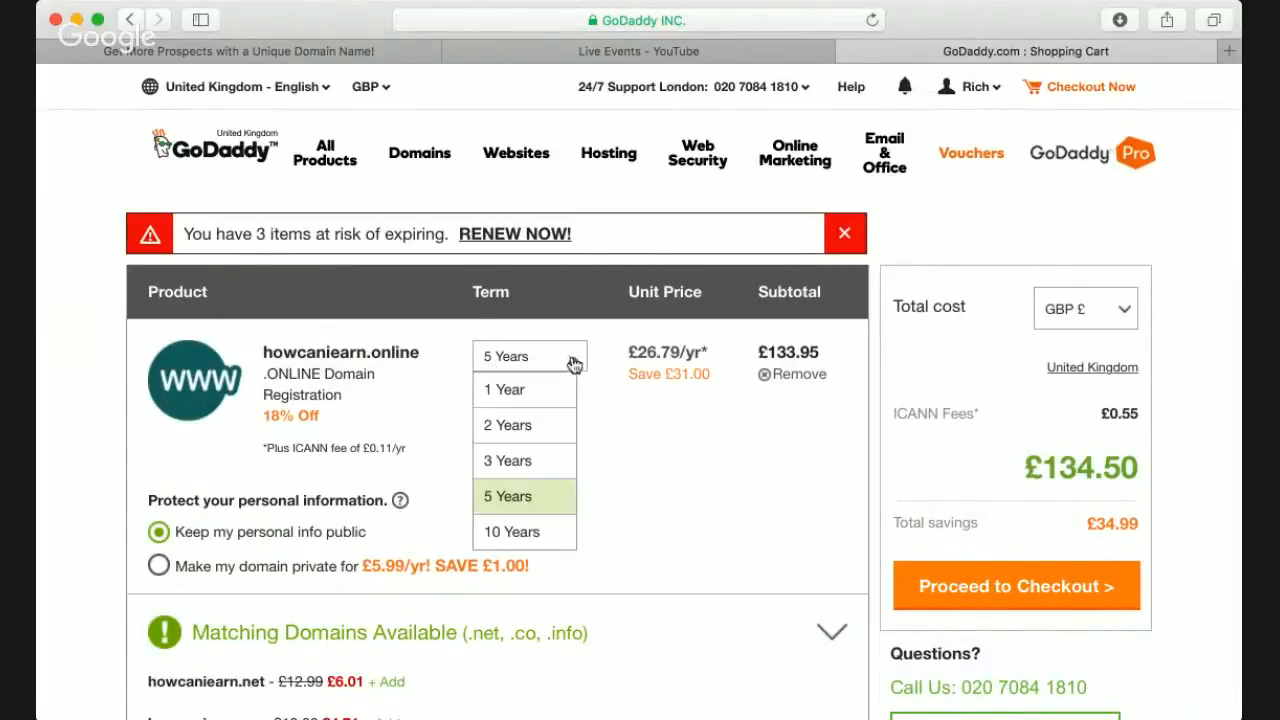
left_click(517, 393)
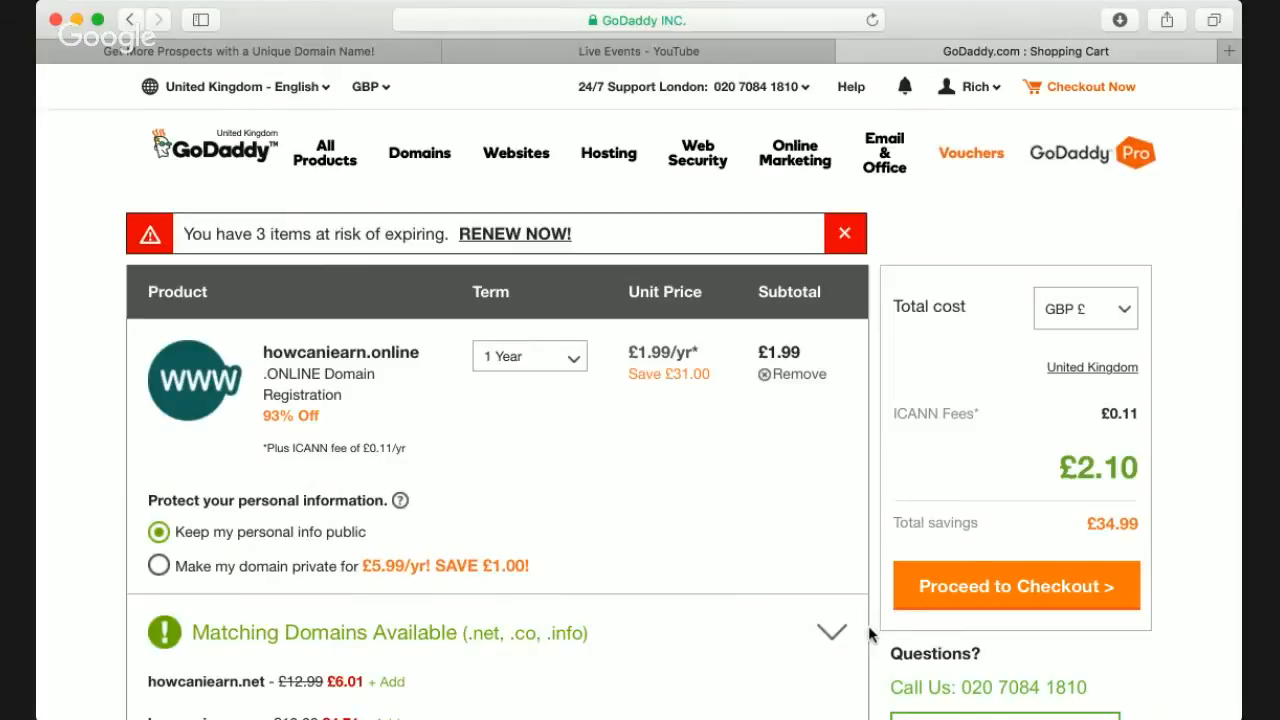
left_click(1062, 588)
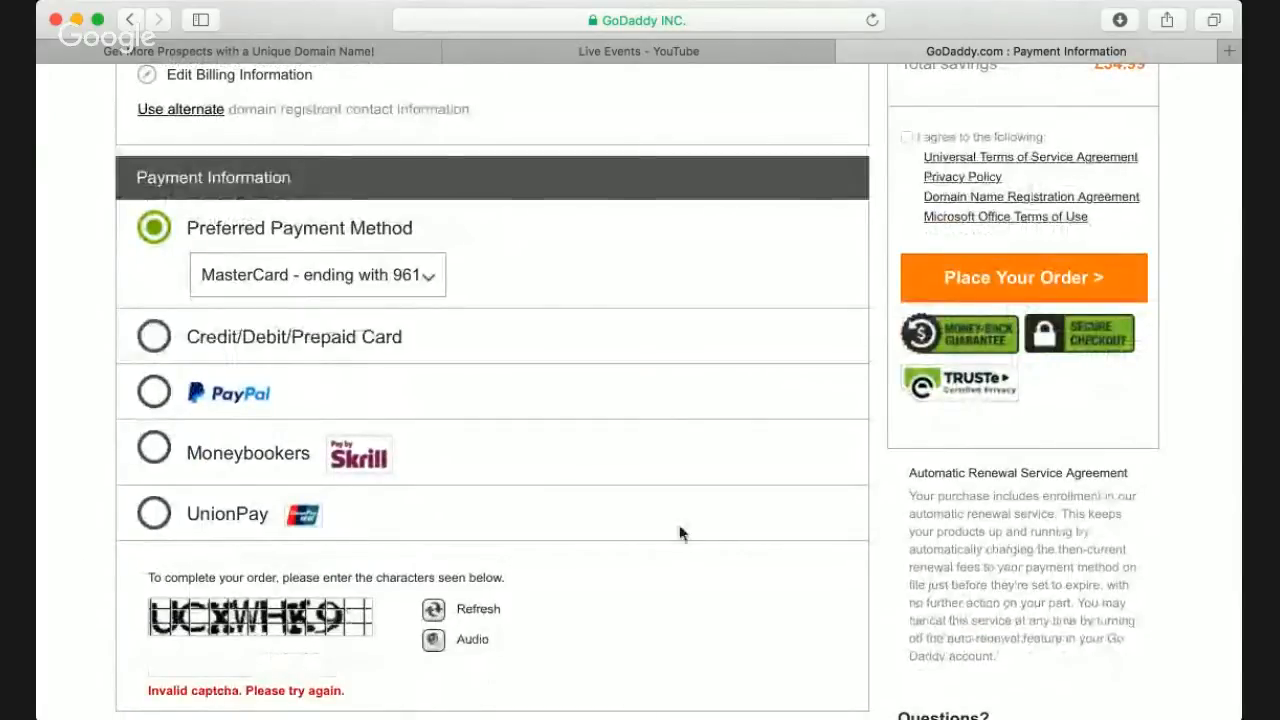
Agree to the terms, enter the captcha characters and place the domain order with the preferred payment method
left_click(908, 139)
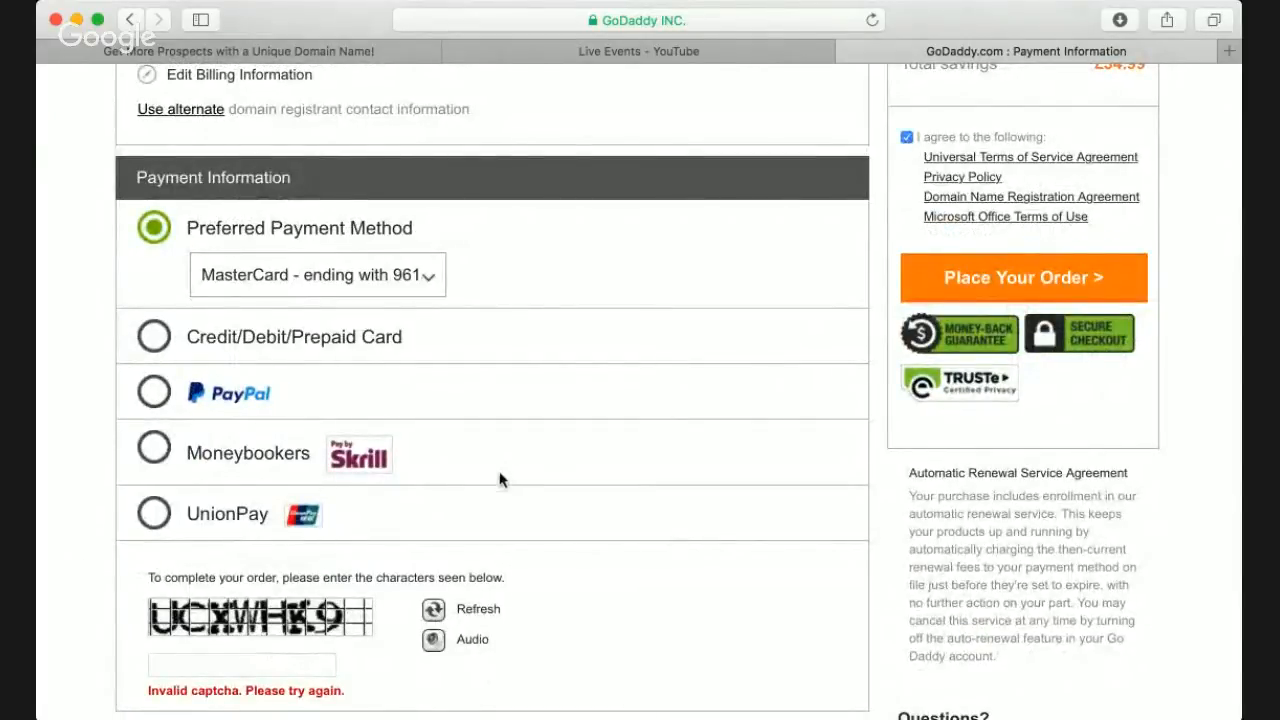
left_click(208, 668)
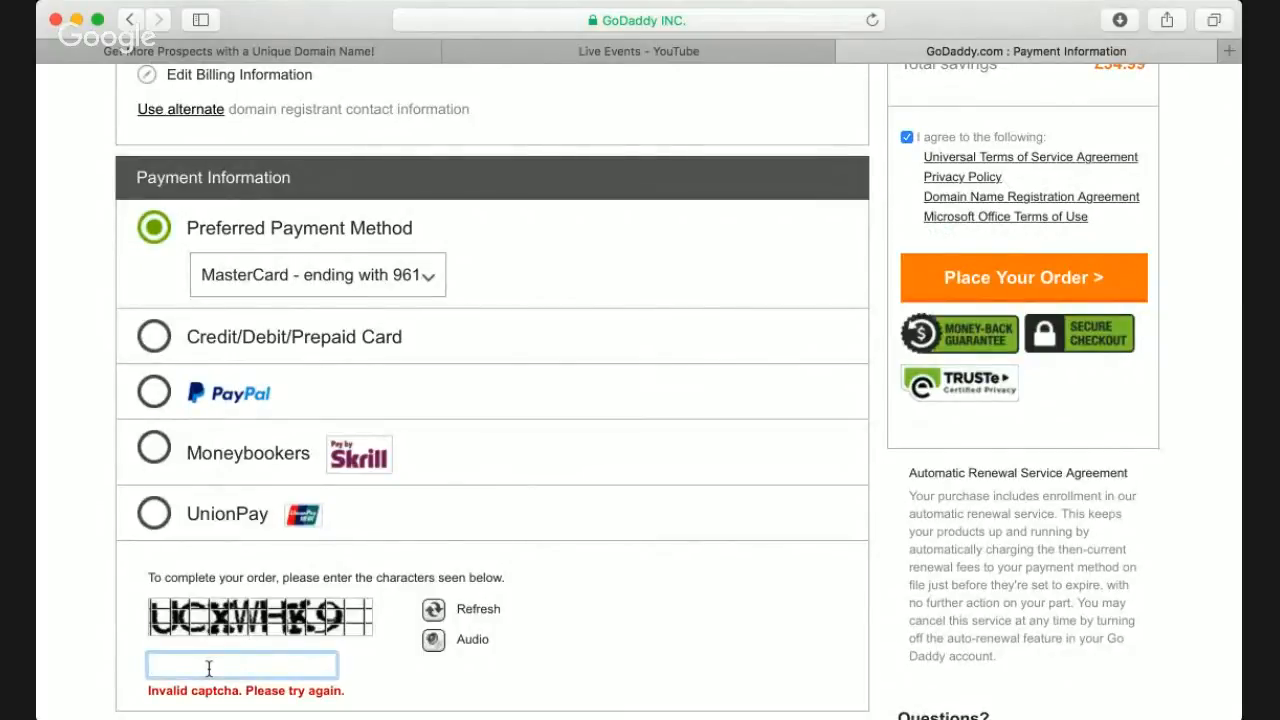
type("UCXWHK9")
left_click(505, 676)
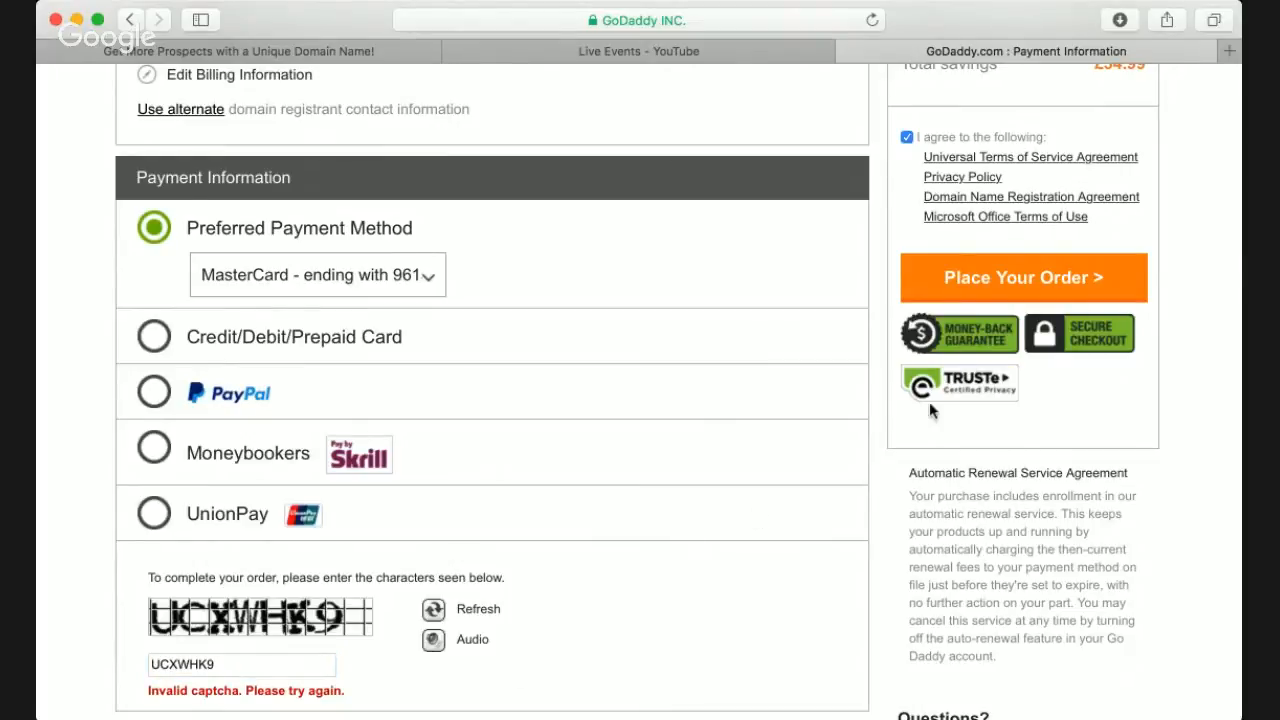
left_click(1058, 276)
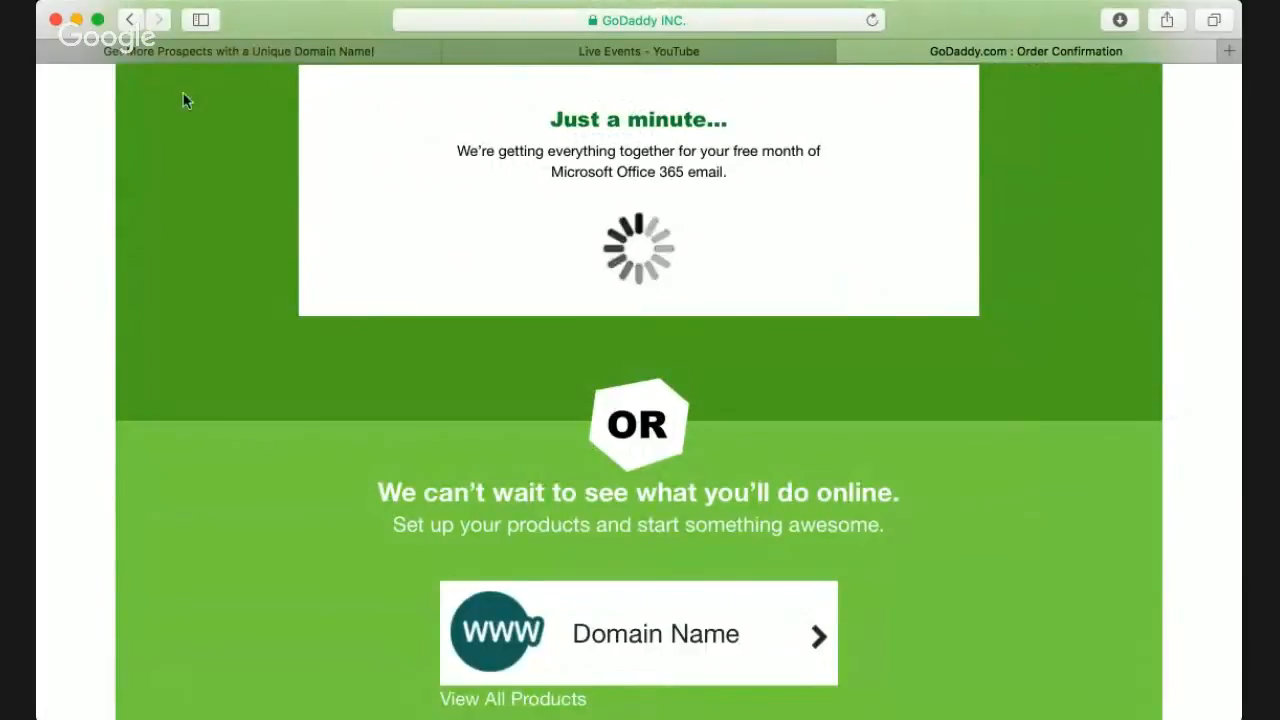
Switch to Power Lead System and show the instructions for transferring the existing domain howcaniearn.online into the system
left_click(216, 51)
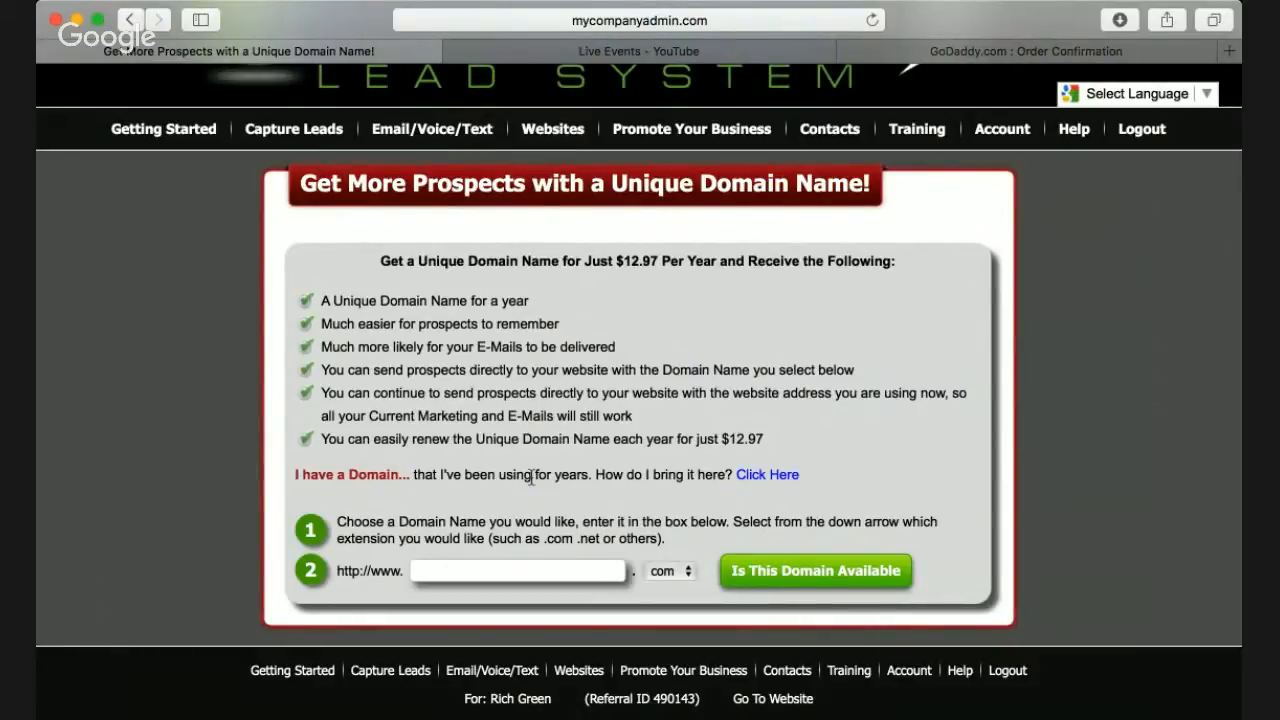
left_click(767, 474)
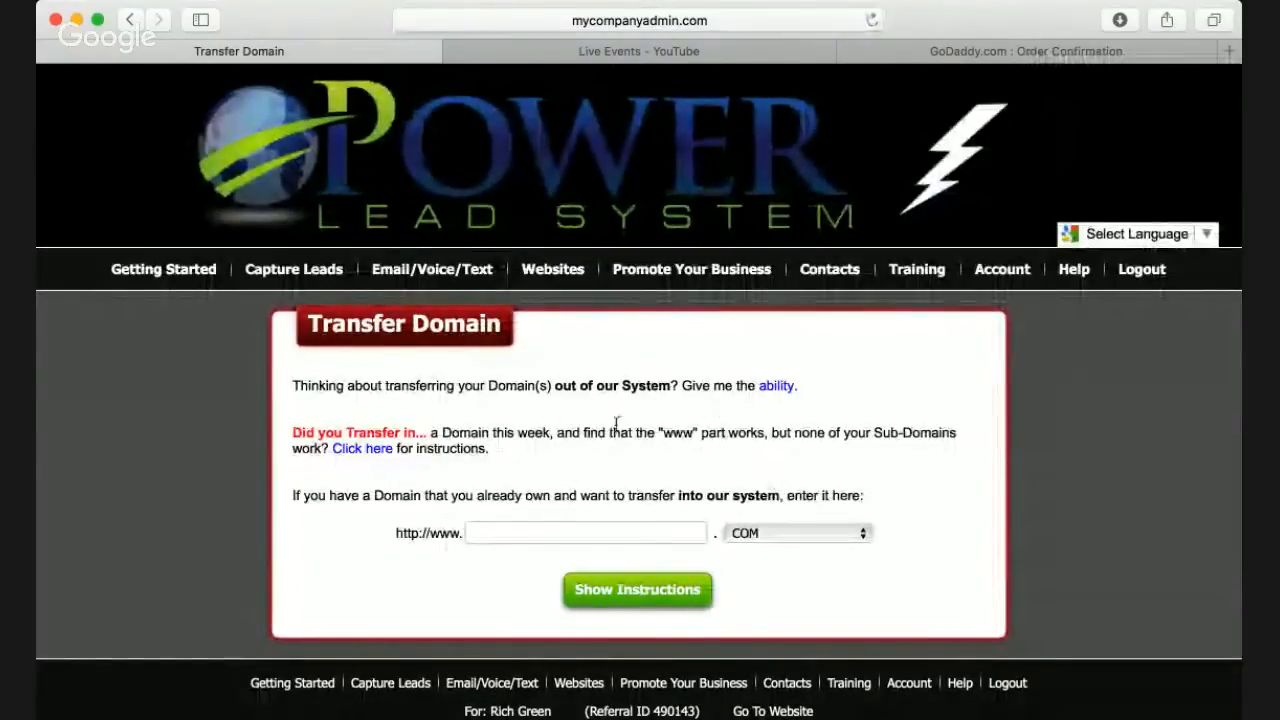
left_click(499, 533)
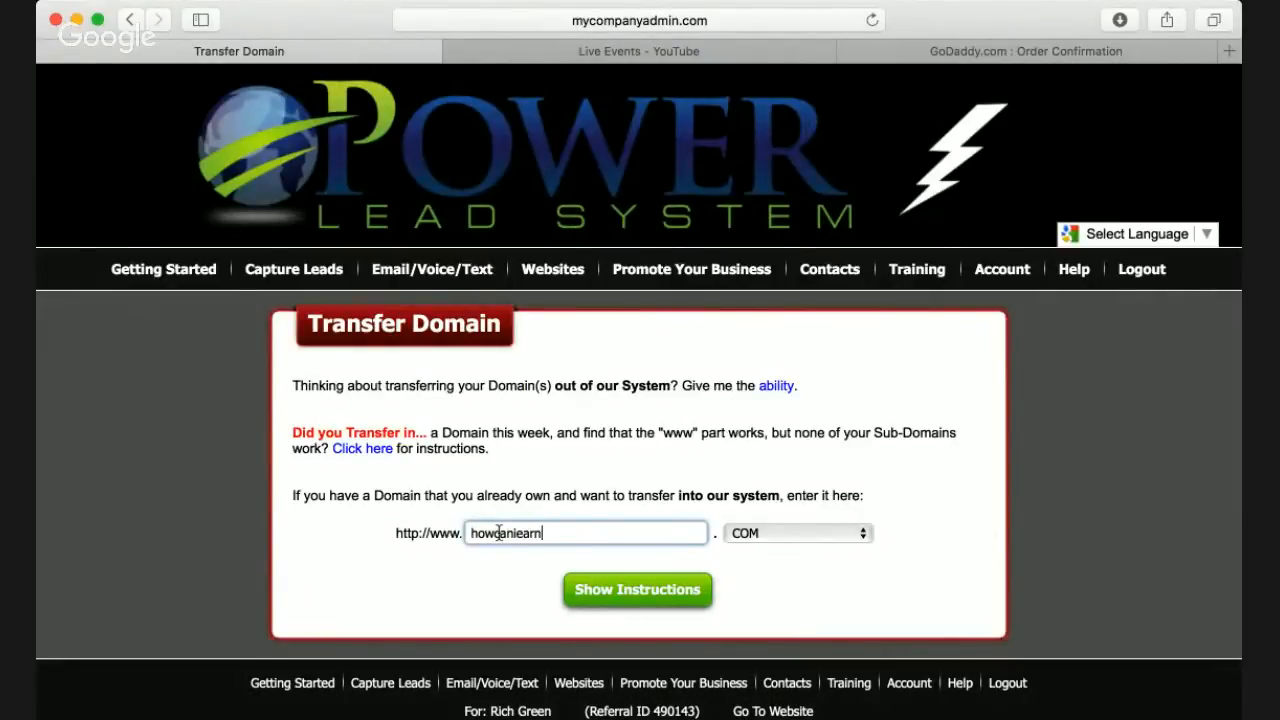
left_click(791, 539)
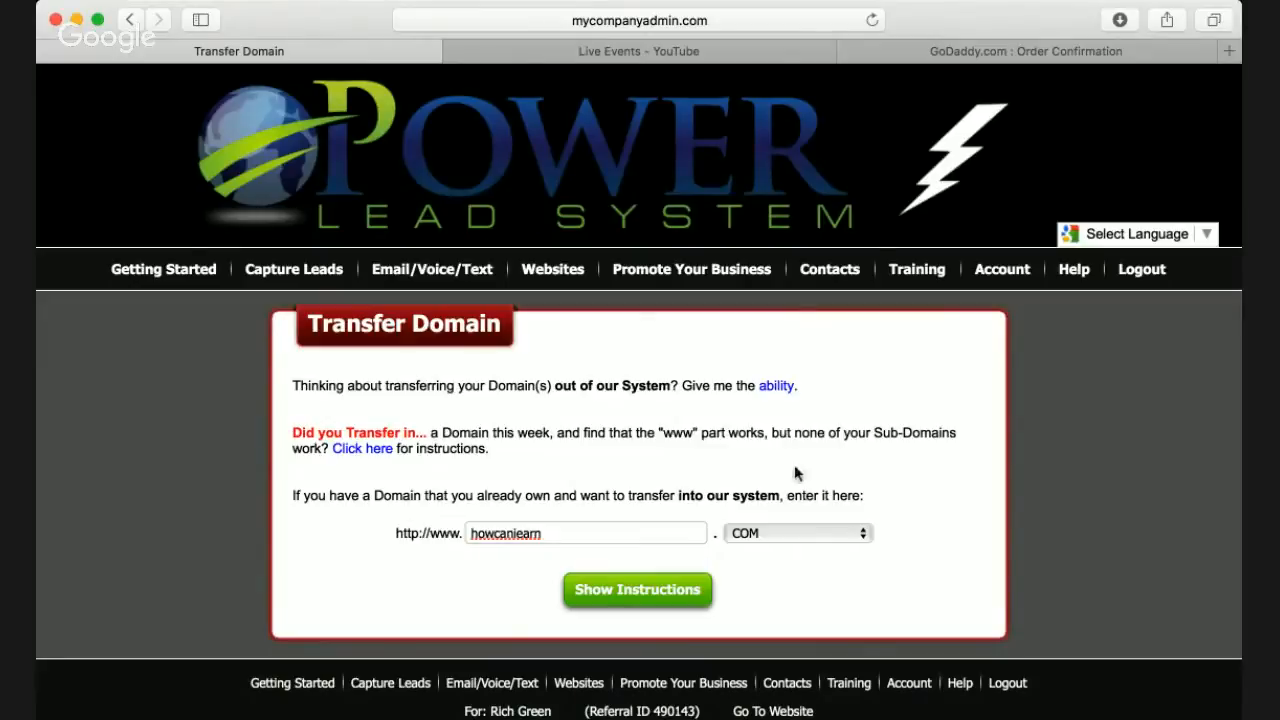
left_click(774, 497)
left_click(655, 598)
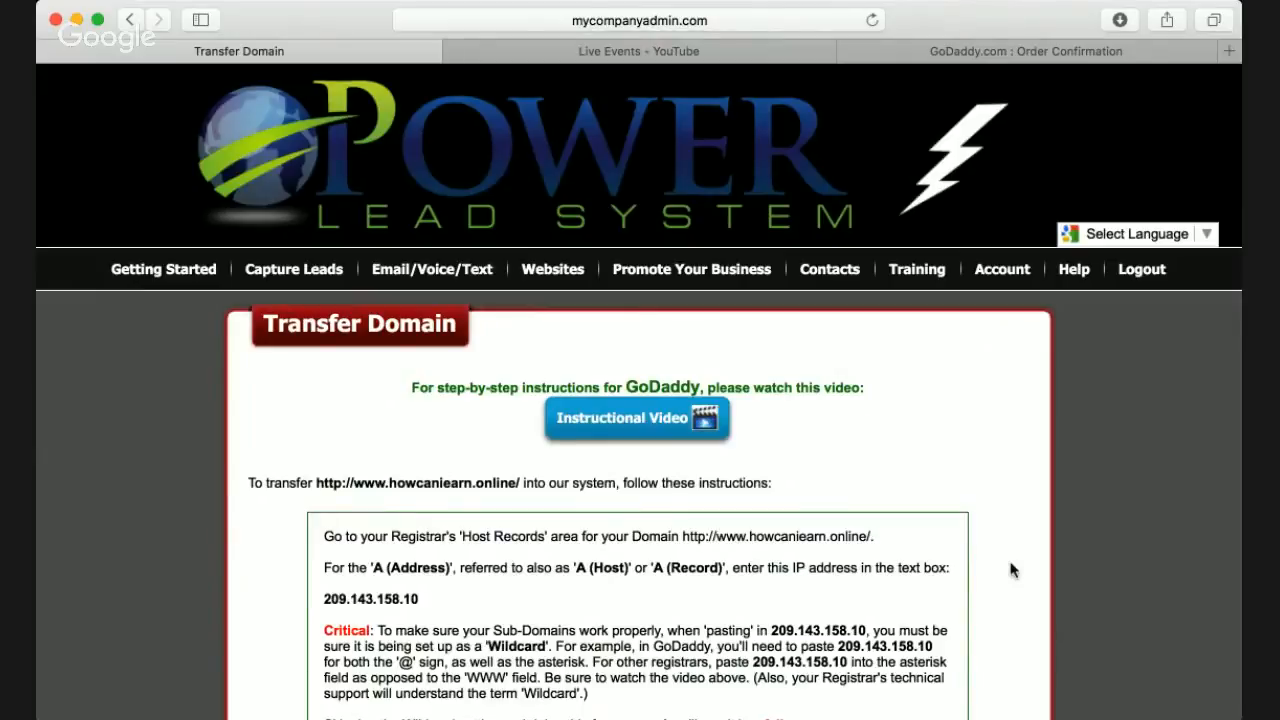
scroll(1010, 570, "down", 3)
scroll(1010, 570, "down", 2)
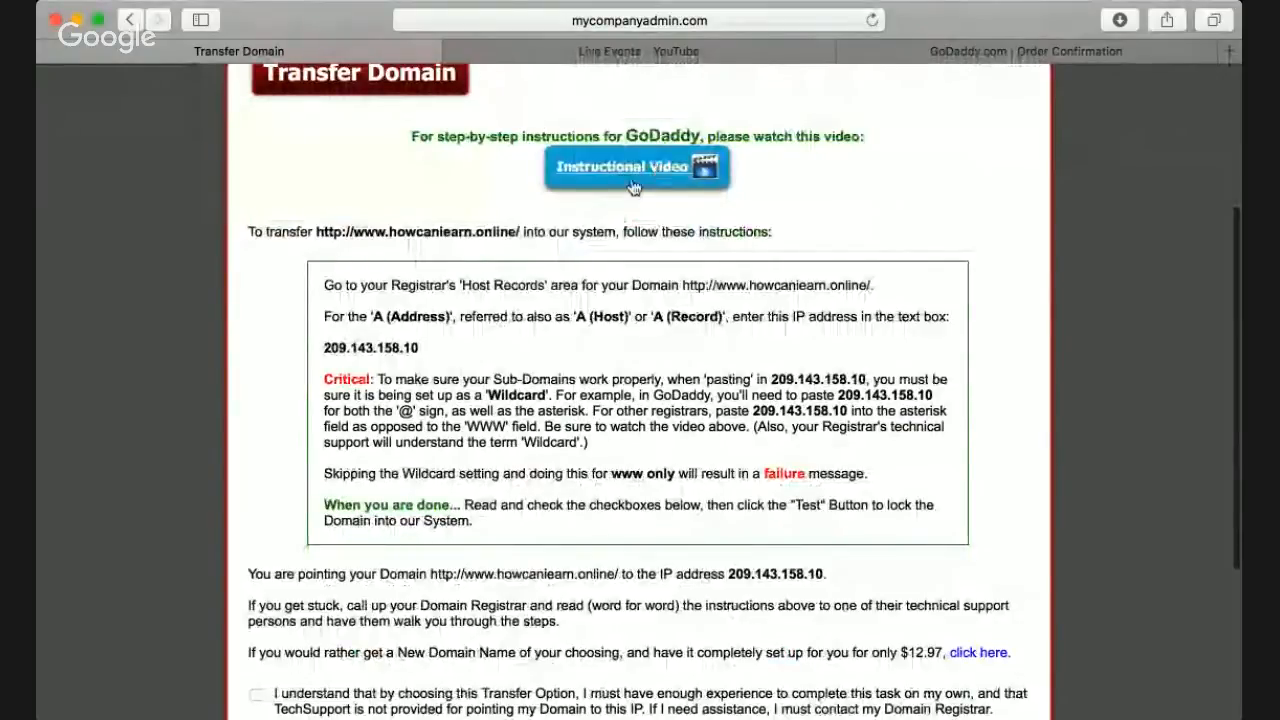
Switch to GoDaddy and open the DNS zone file of HOWCANIEARN.ONLINE
left_click(1000, 50)
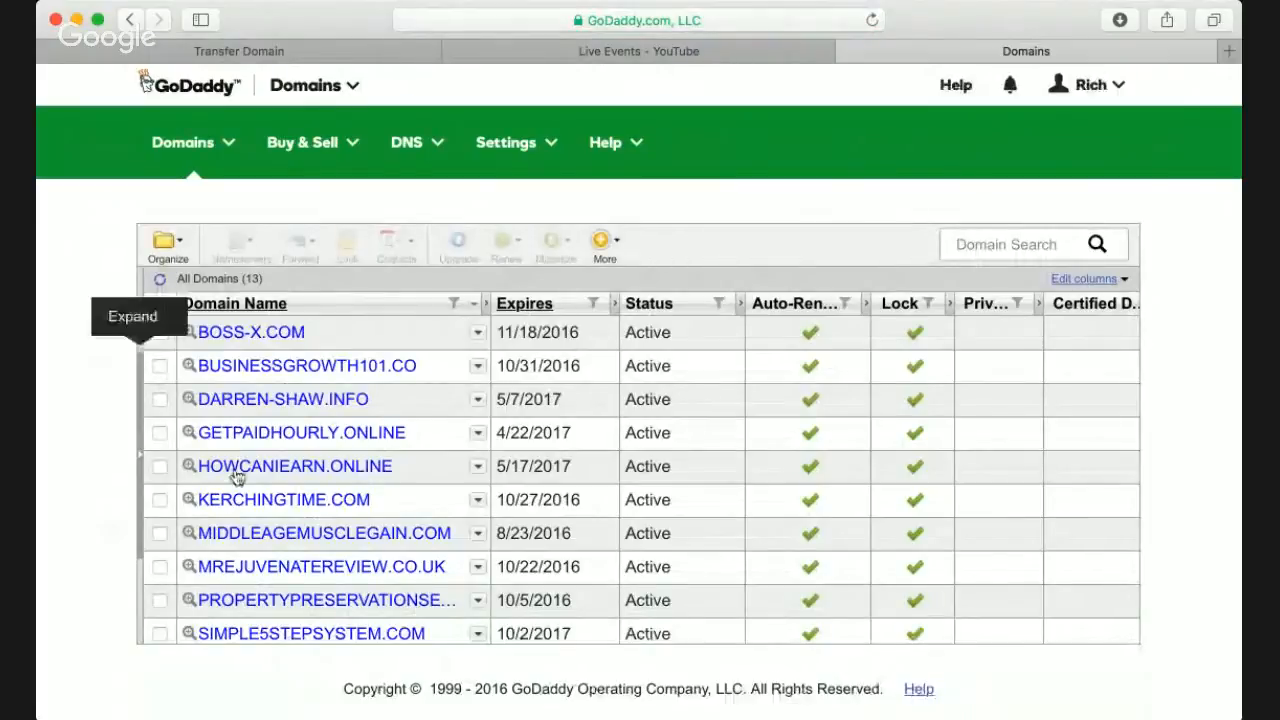
left_click(312, 470)
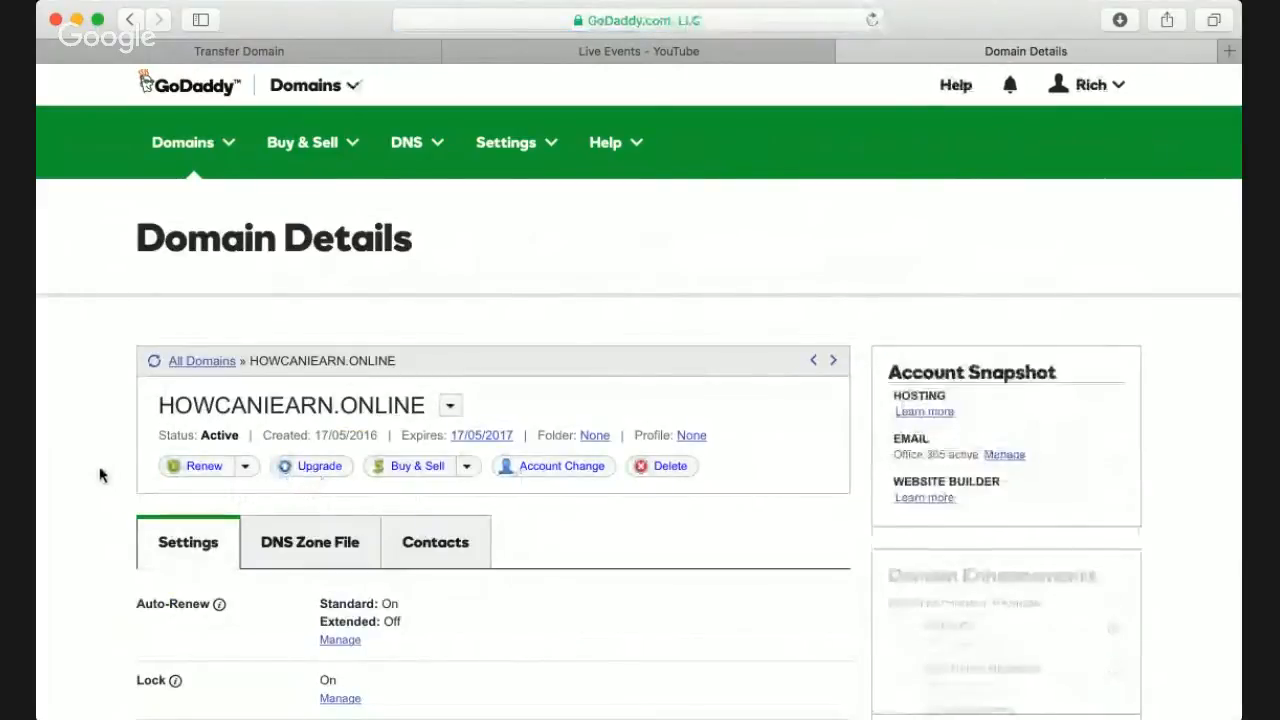
scroll(100, 475, "down", 5)
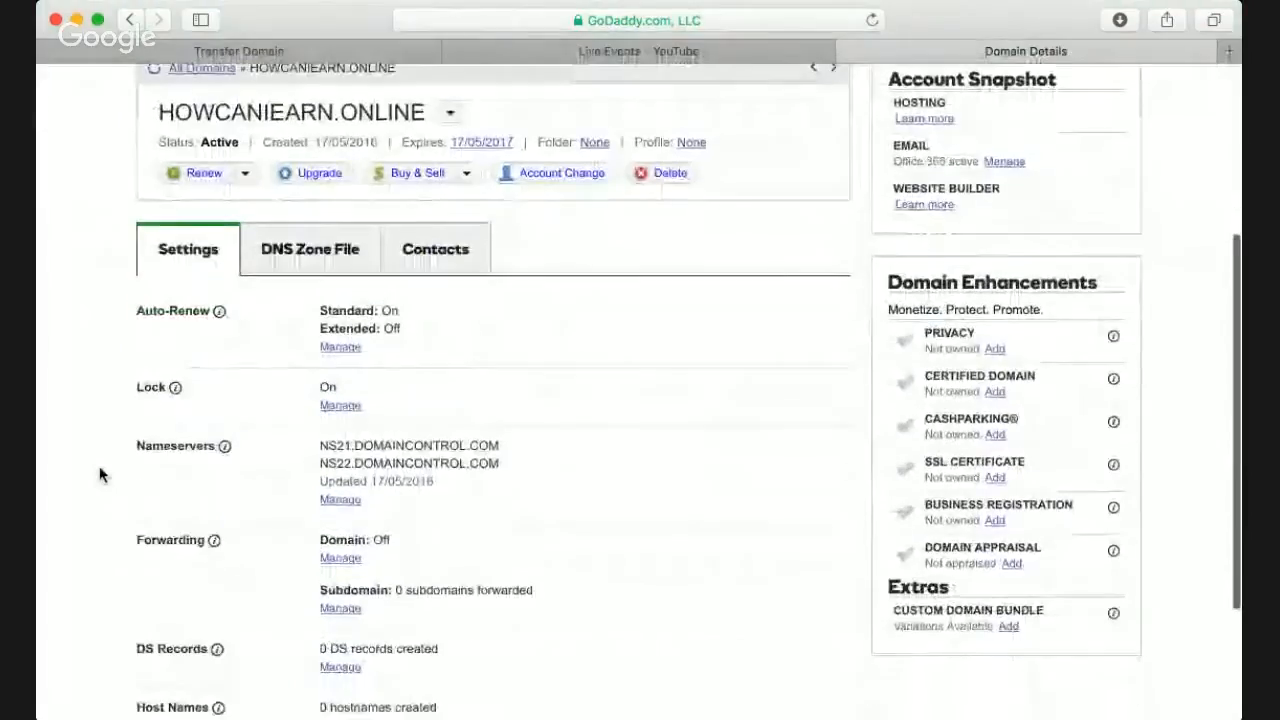
scroll(100, 475, "down", 3)
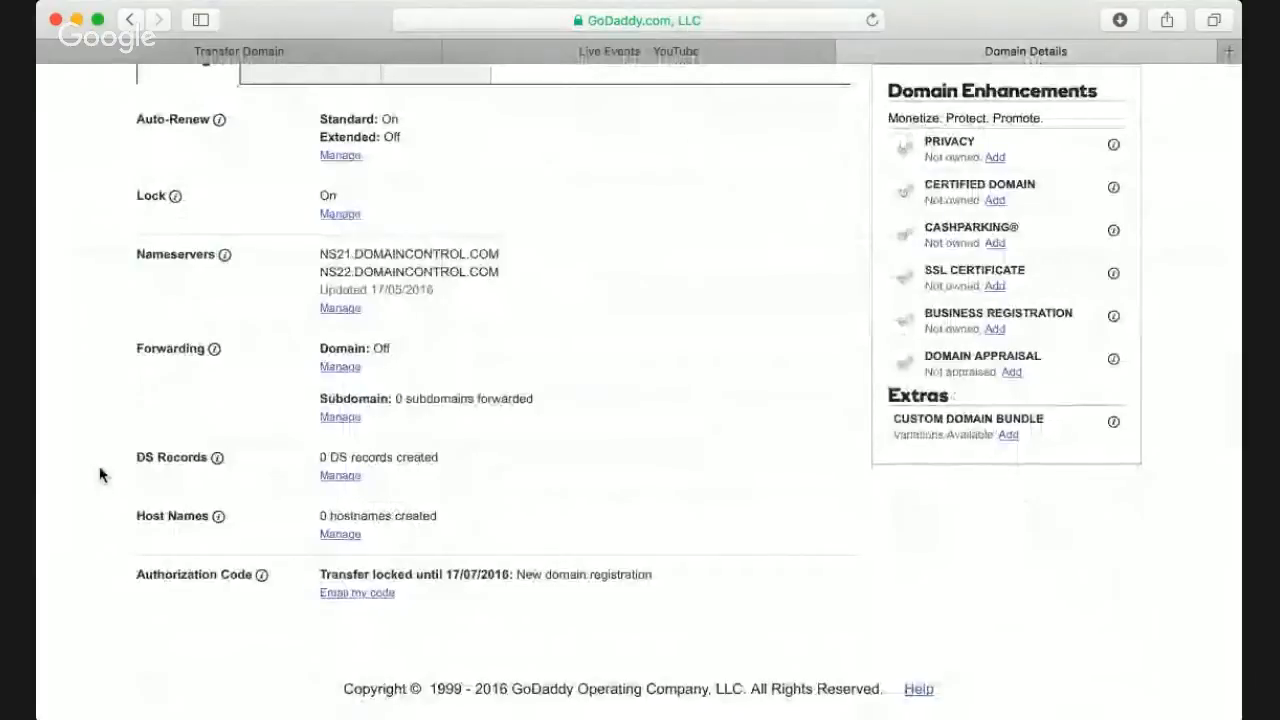
scroll(100, 475, "up", 3)
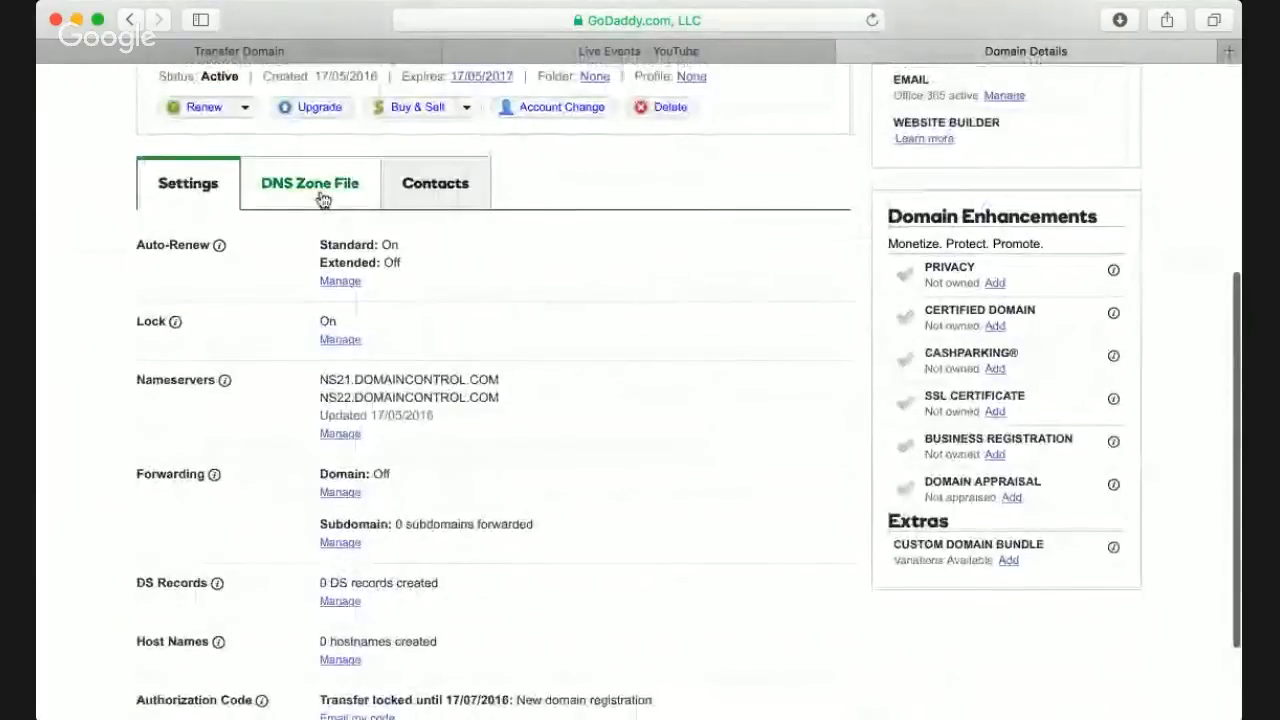
left_click(323, 199)
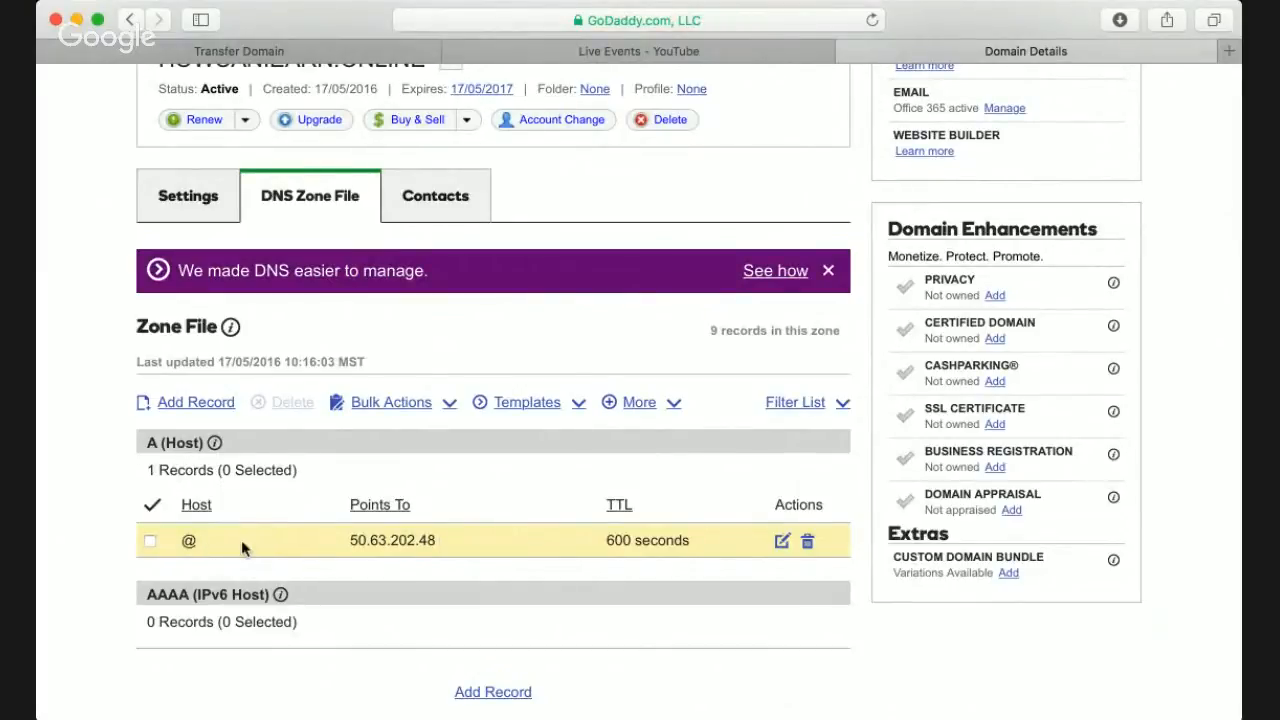
Open the @ A (Host) record for editing and copy the IP address 209.143.158.10 from the Power Lead System transfer instructions
left_click(783, 542)
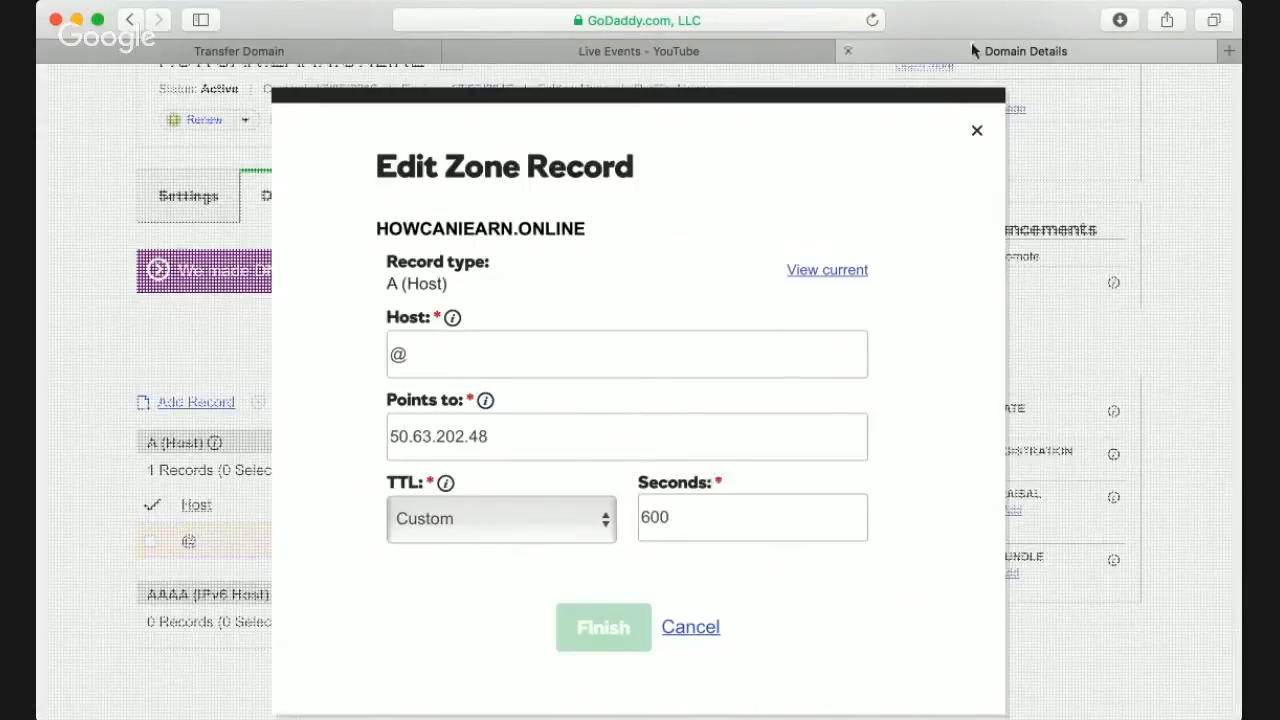
left_click(240, 51)
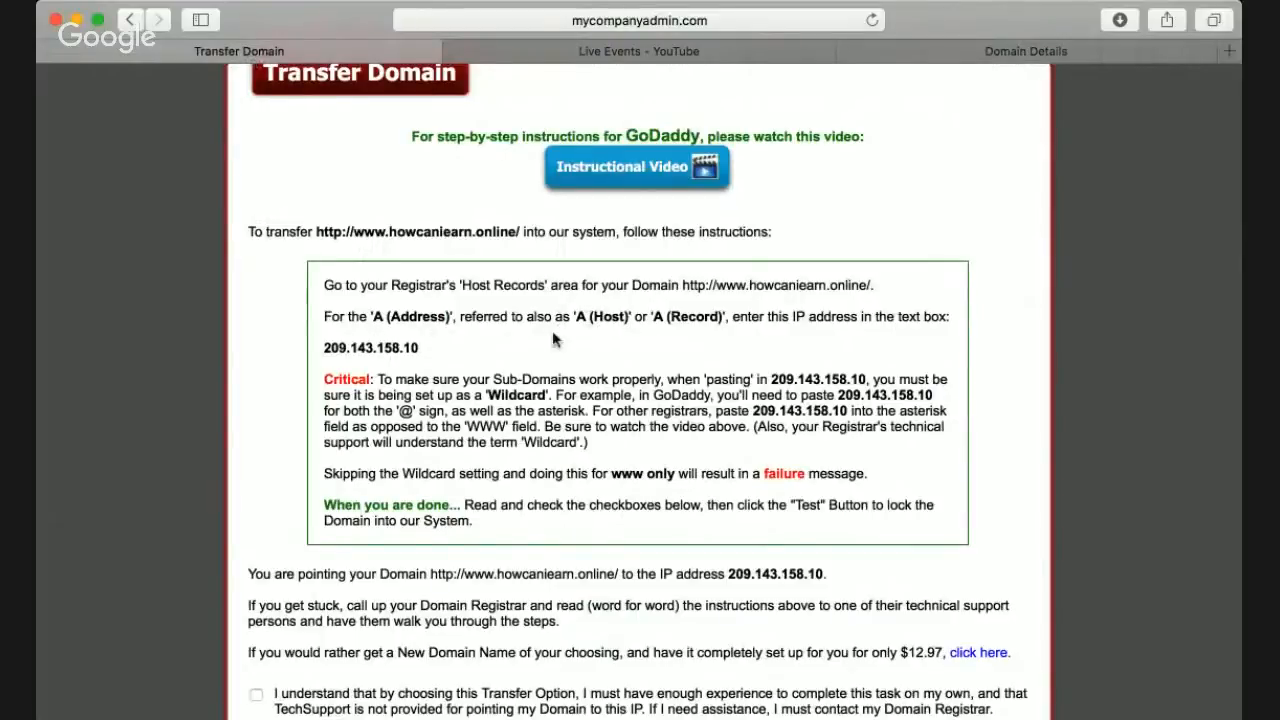
left_click_drag(422, 345, 338, 345)
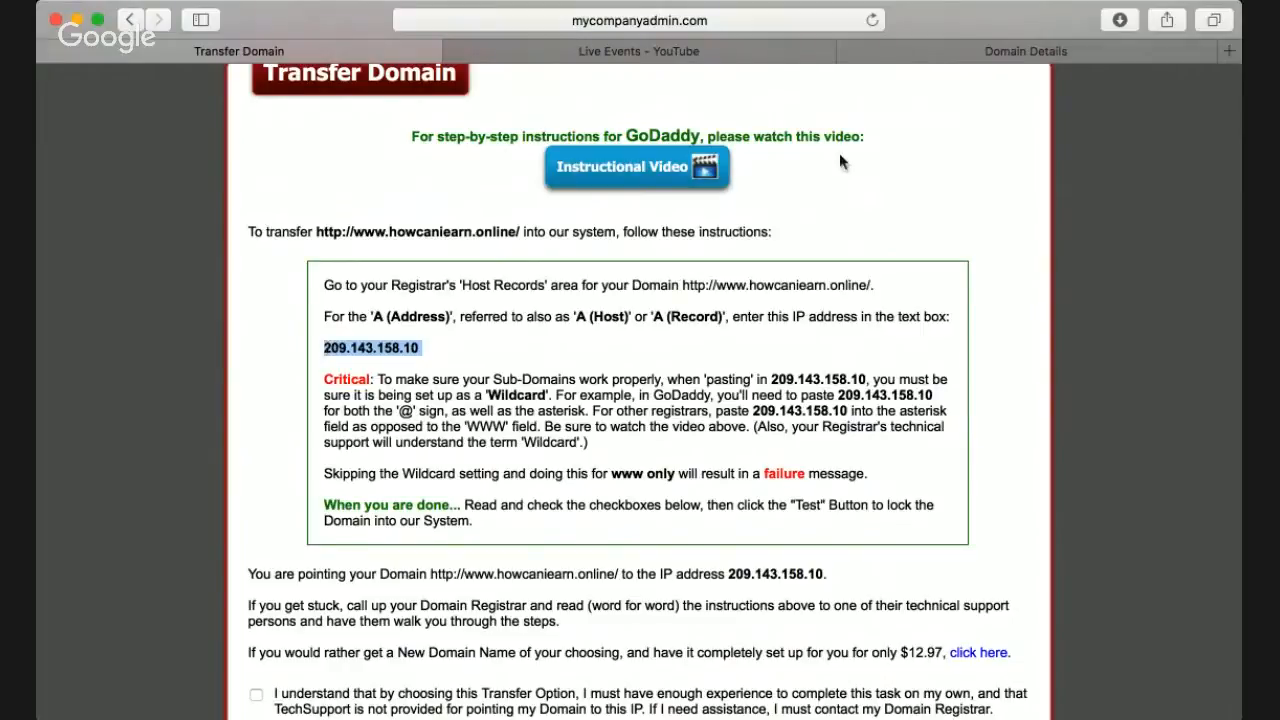
Switch to GoDaddy, point the @ A (Host) record to 209.143.158.10 with a TTL of 1/2 Hour, and finish the edit
left_click(994, 54)
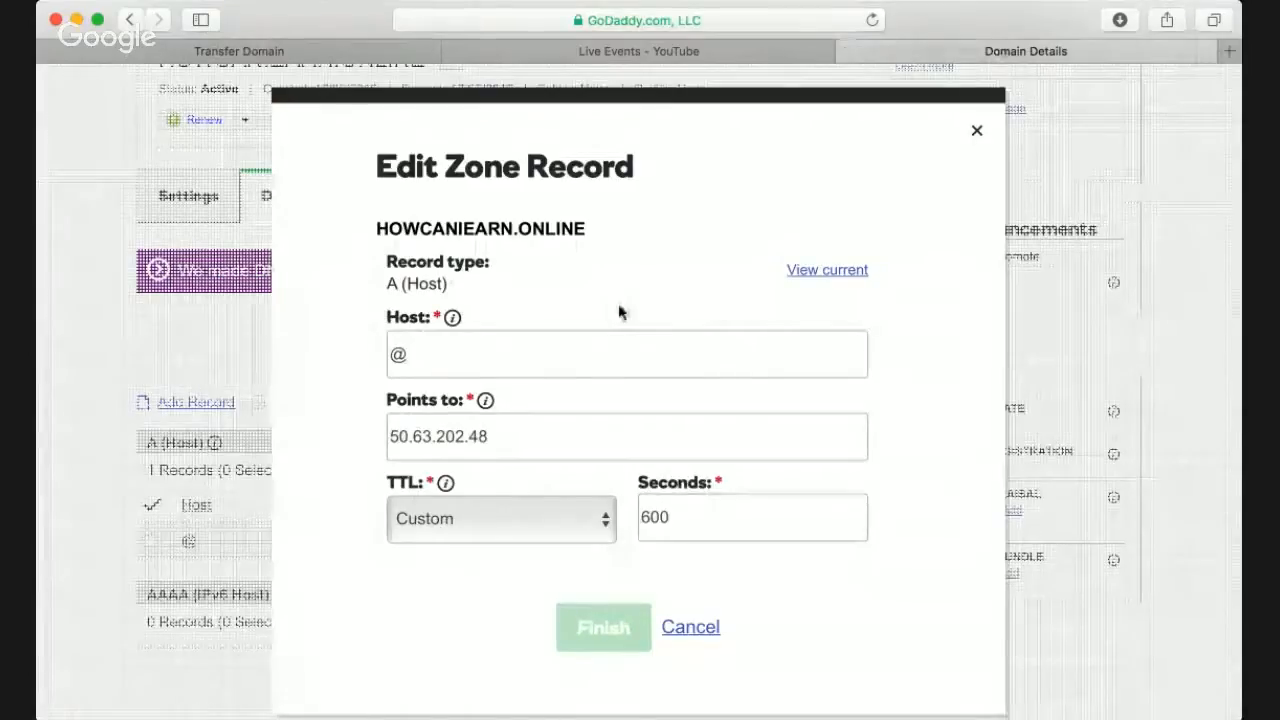
left_click(529, 431)
key("BackSpace")
key("BackSpace")
key("BackSpace")
key("BackSpace")
key("BackSpace")
key("BackSpace")
key("BackSpace")
key("BackSpace")
key("BackSpace")
key("BackSpace")
key("BackSpace")
key("BackSpace")
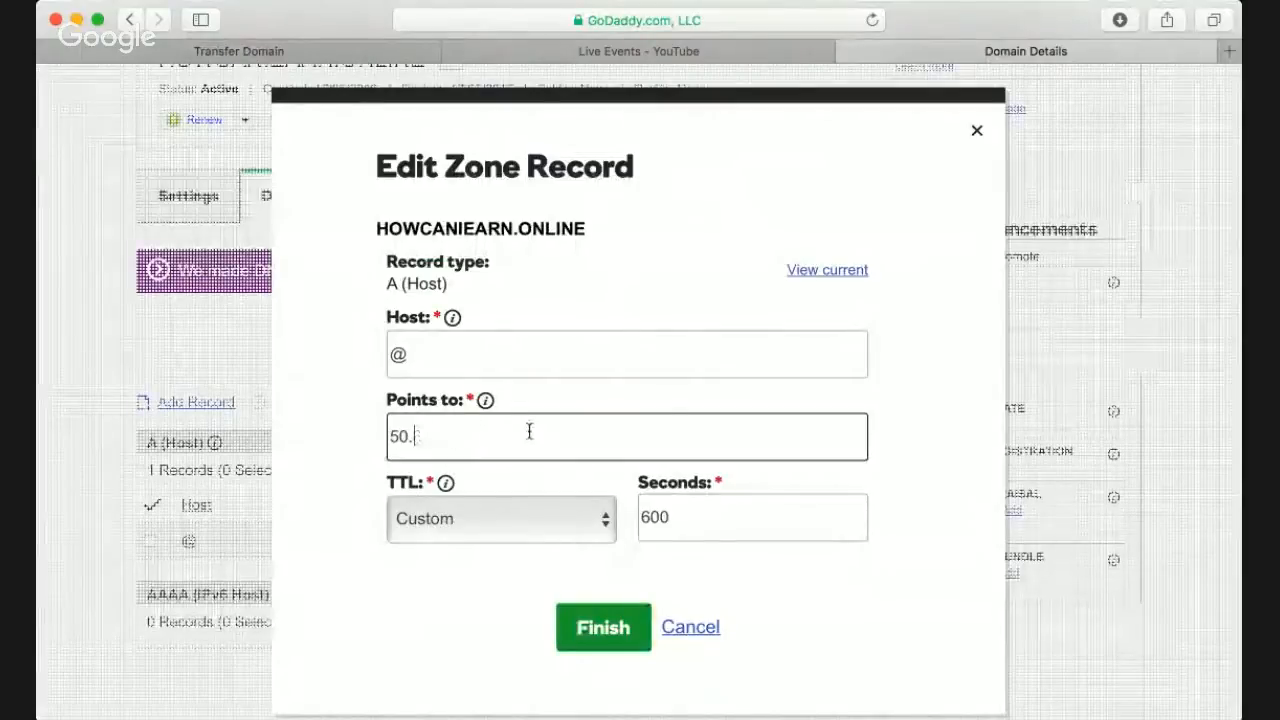
type("209.143.158.10")
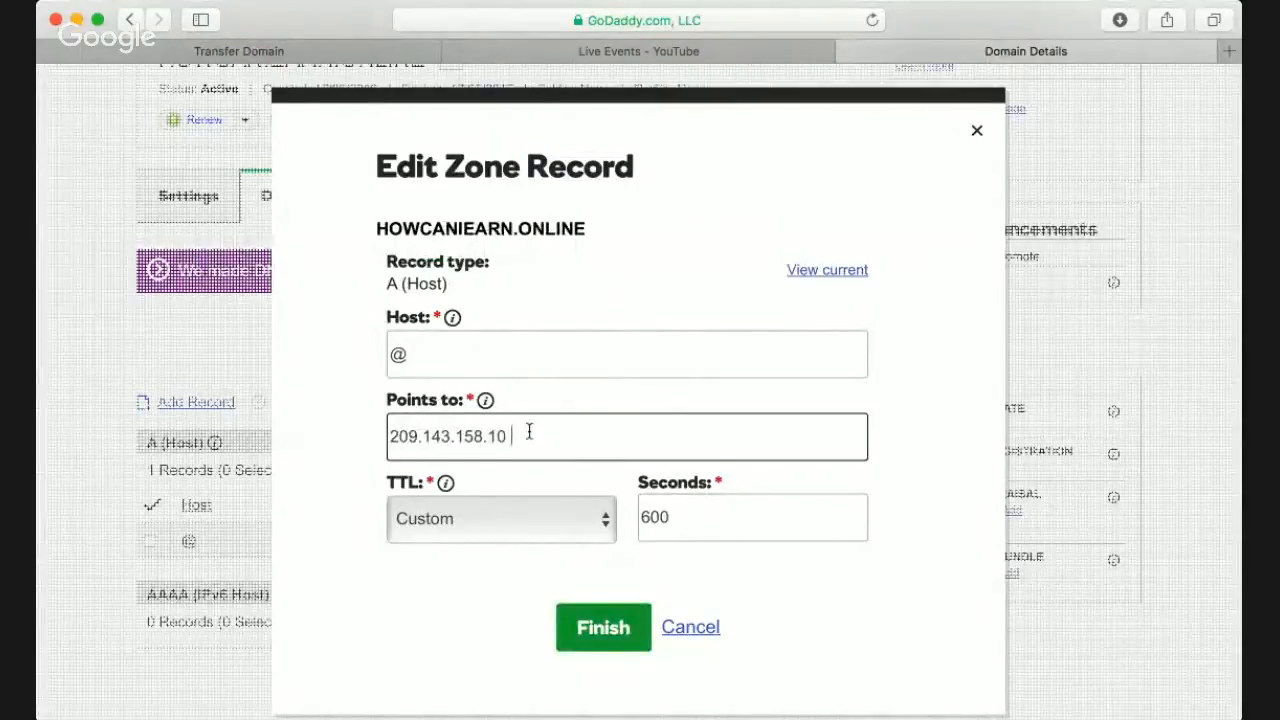
left_click(604, 524)
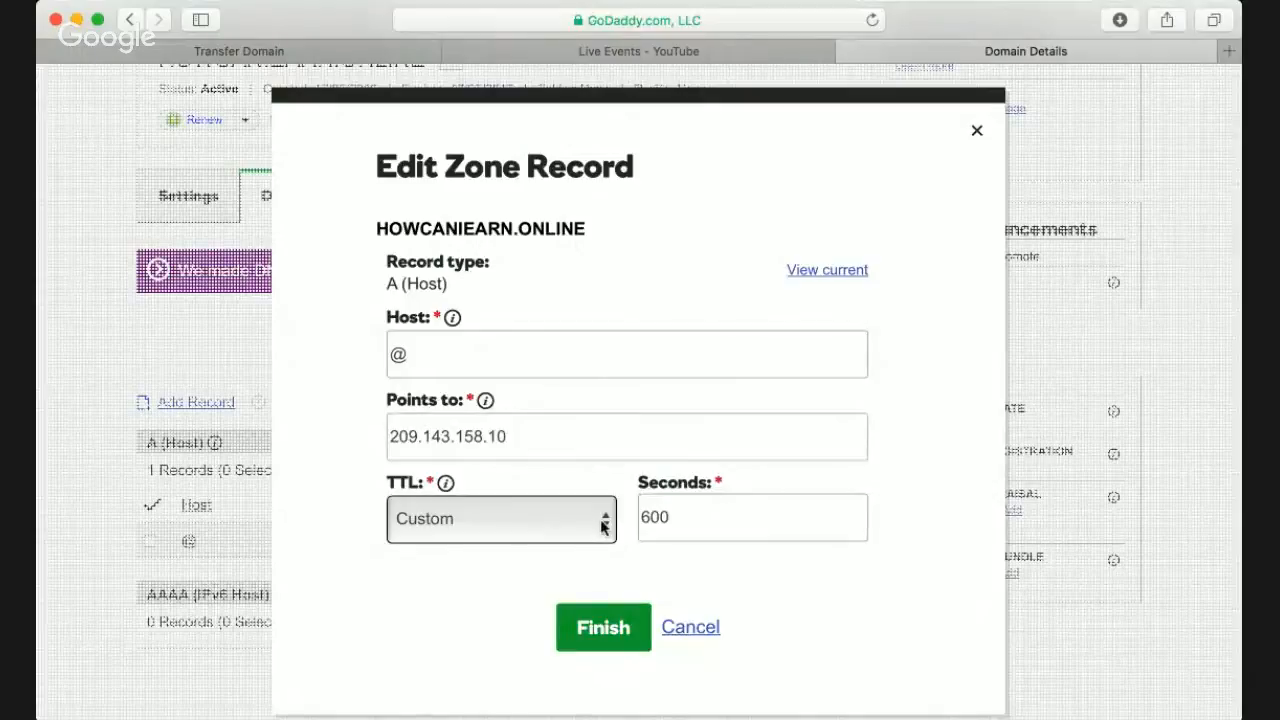
left_click(537, 418)
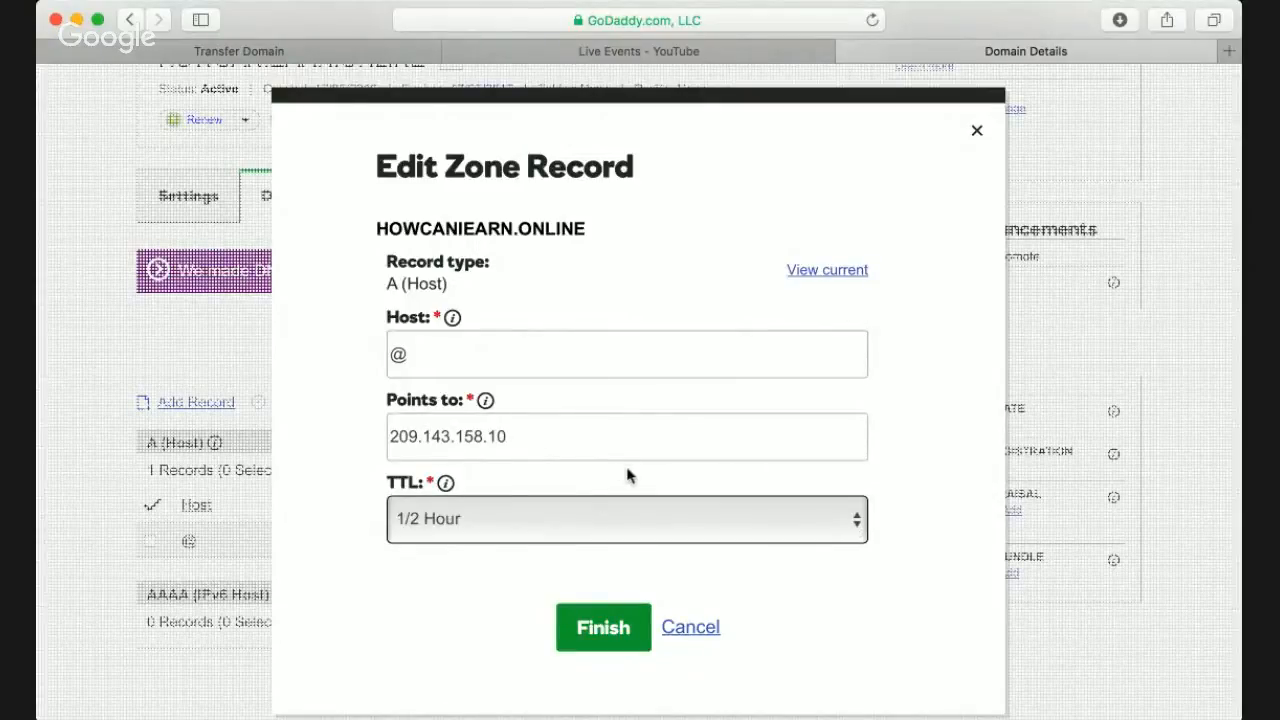
left_click(609, 638)
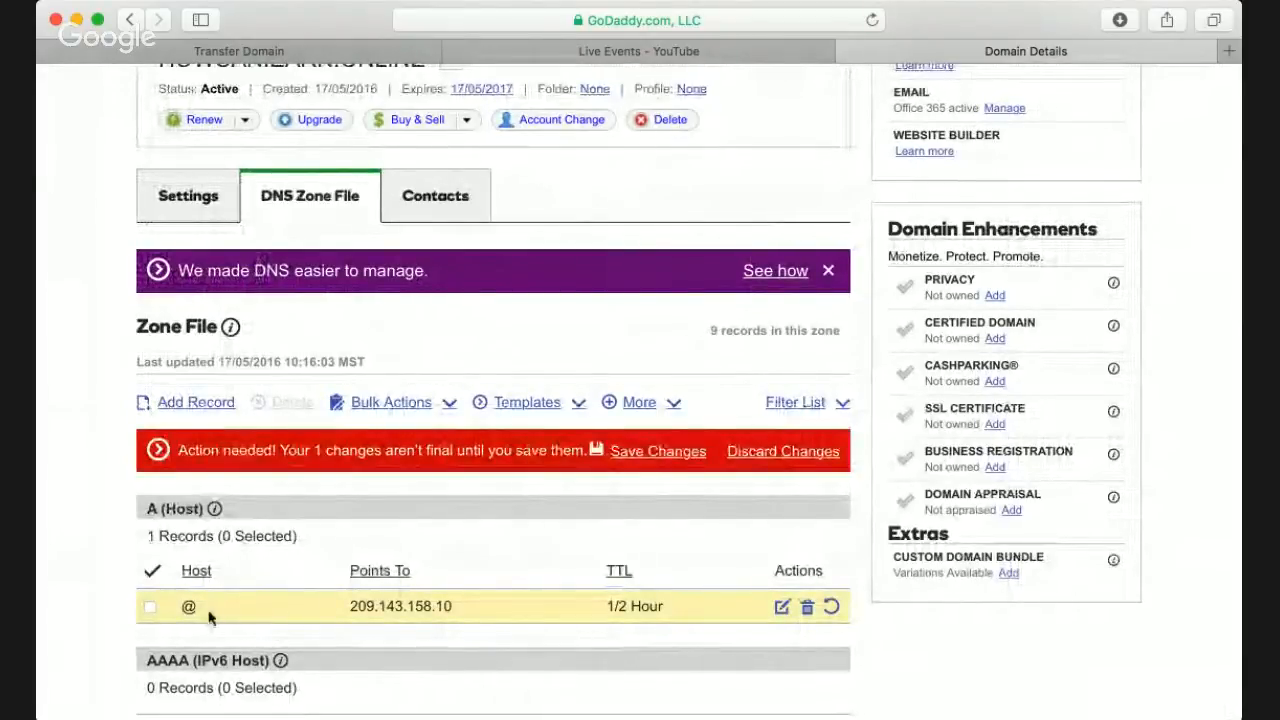
Add an A (Host) record for host * pointing to 209.143.158.10 with a 1/2 Hour TTL and save the zone file changes
left_click(197, 404)
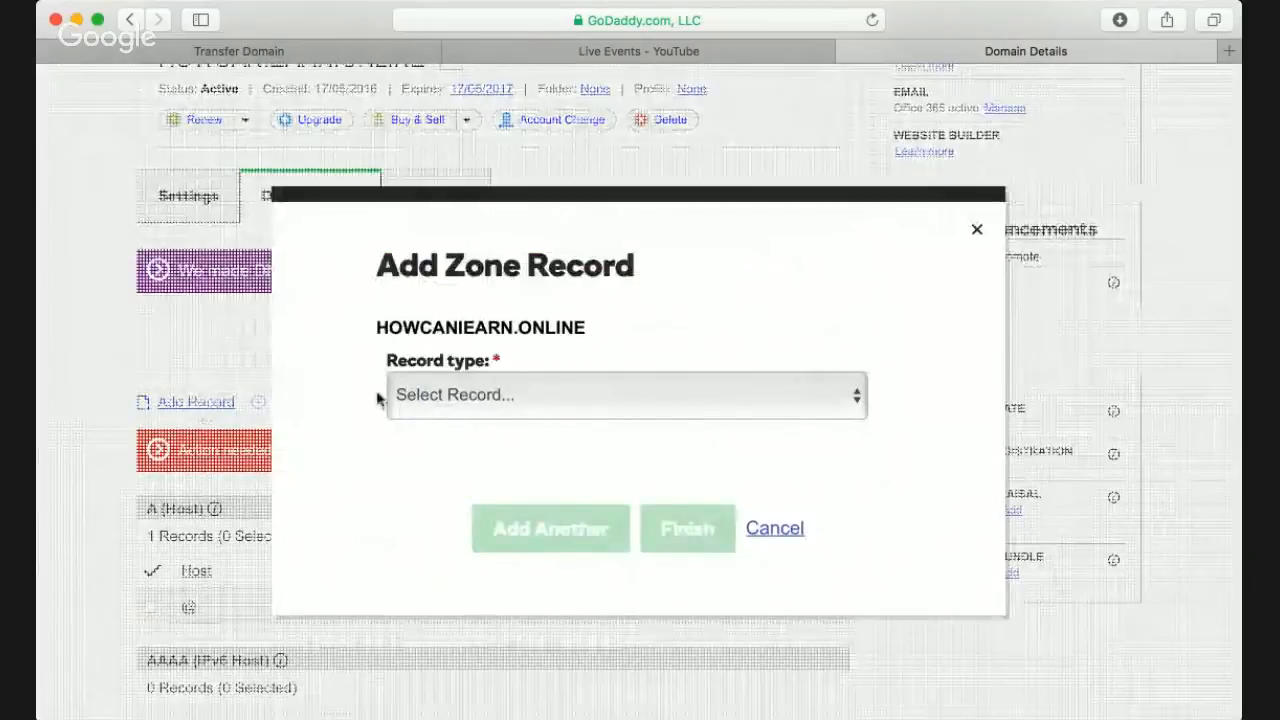
left_click(534, 426)
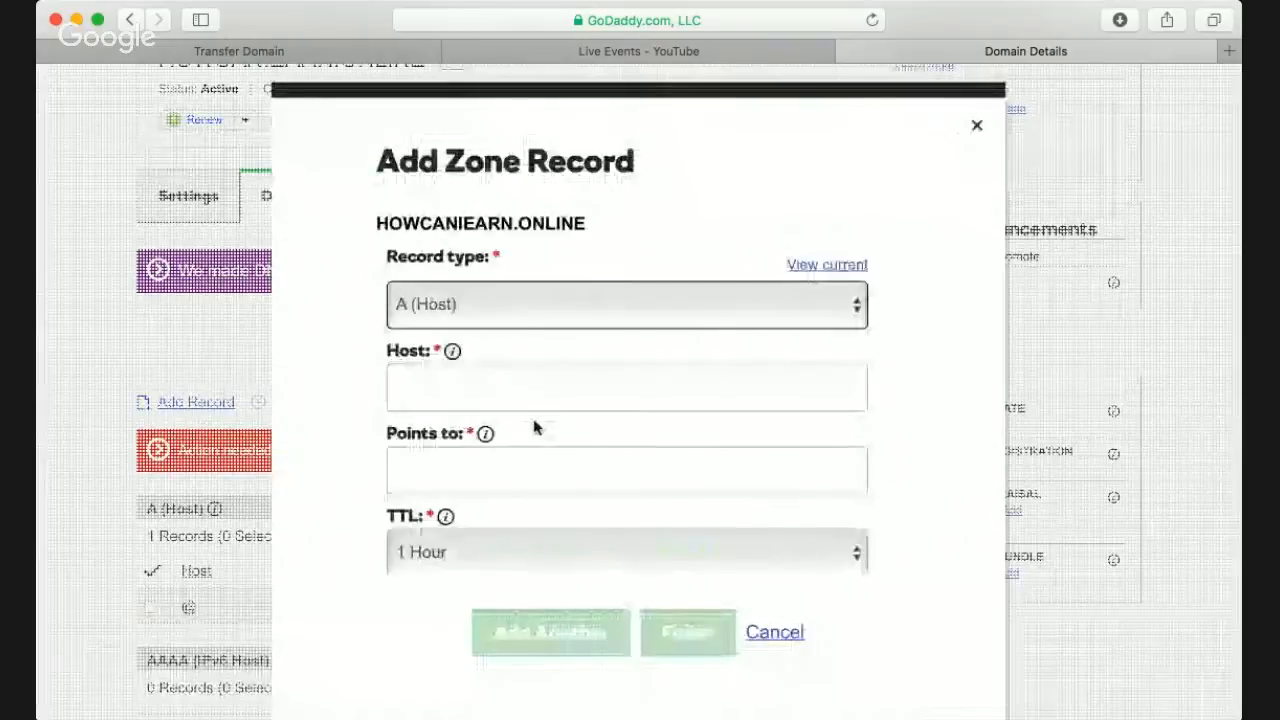
left_click(495, 396)
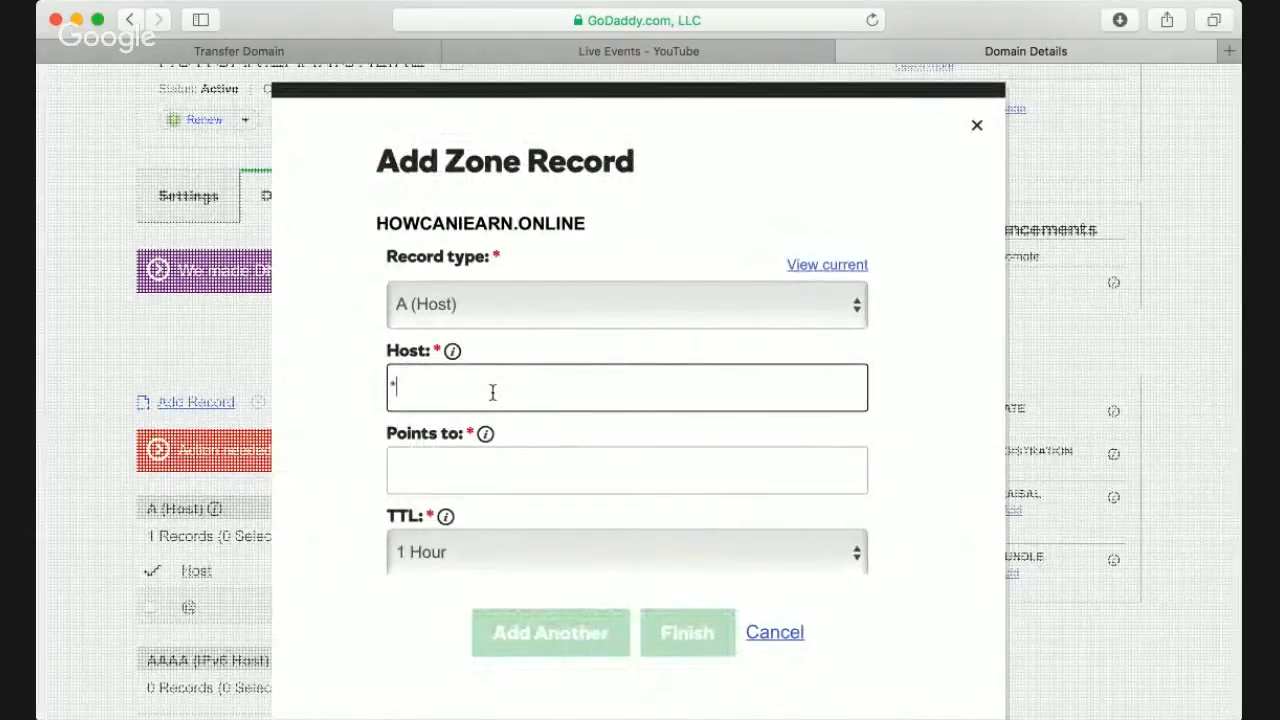
left_click(536, 470)
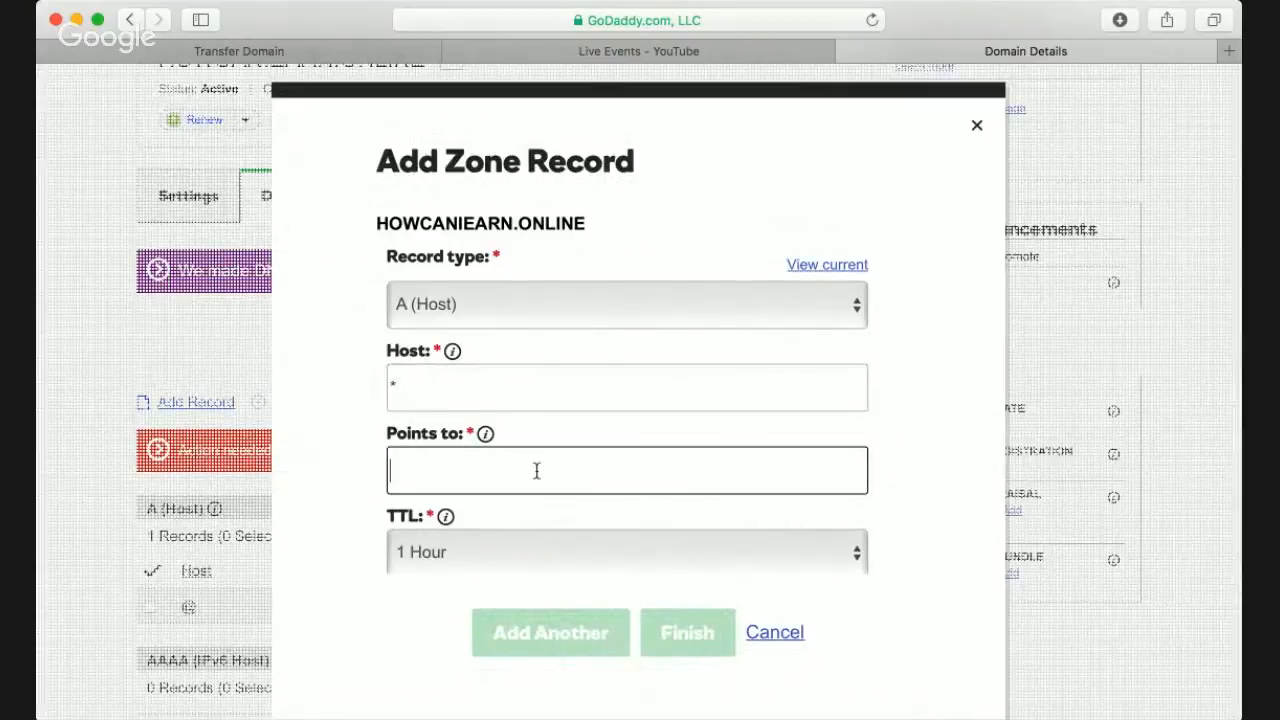
type("209.143.158.10")
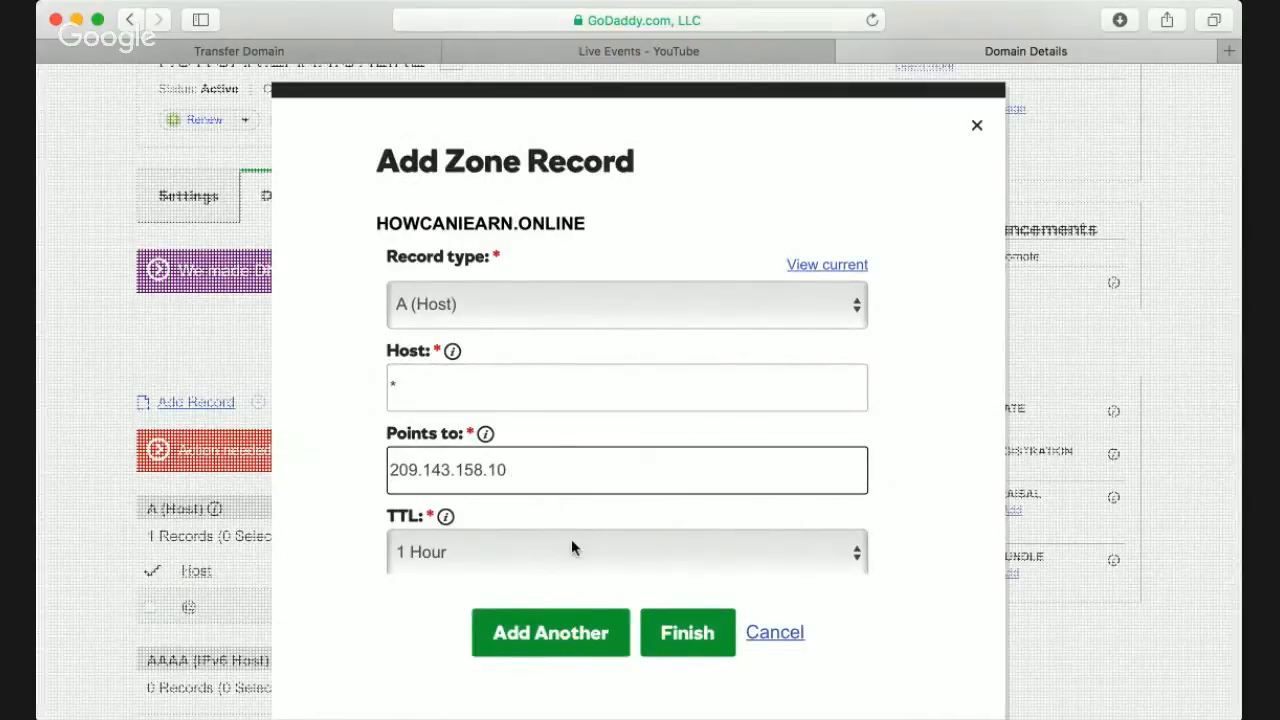
key("Tab")
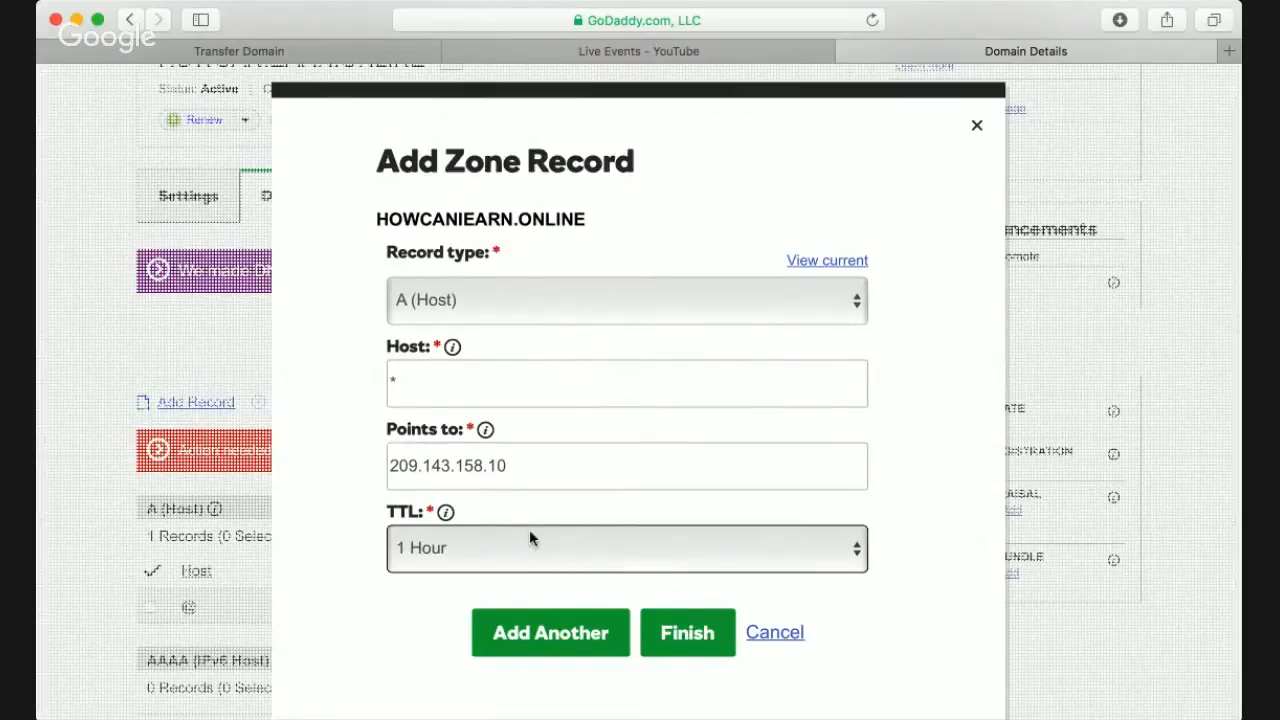
key("Up")
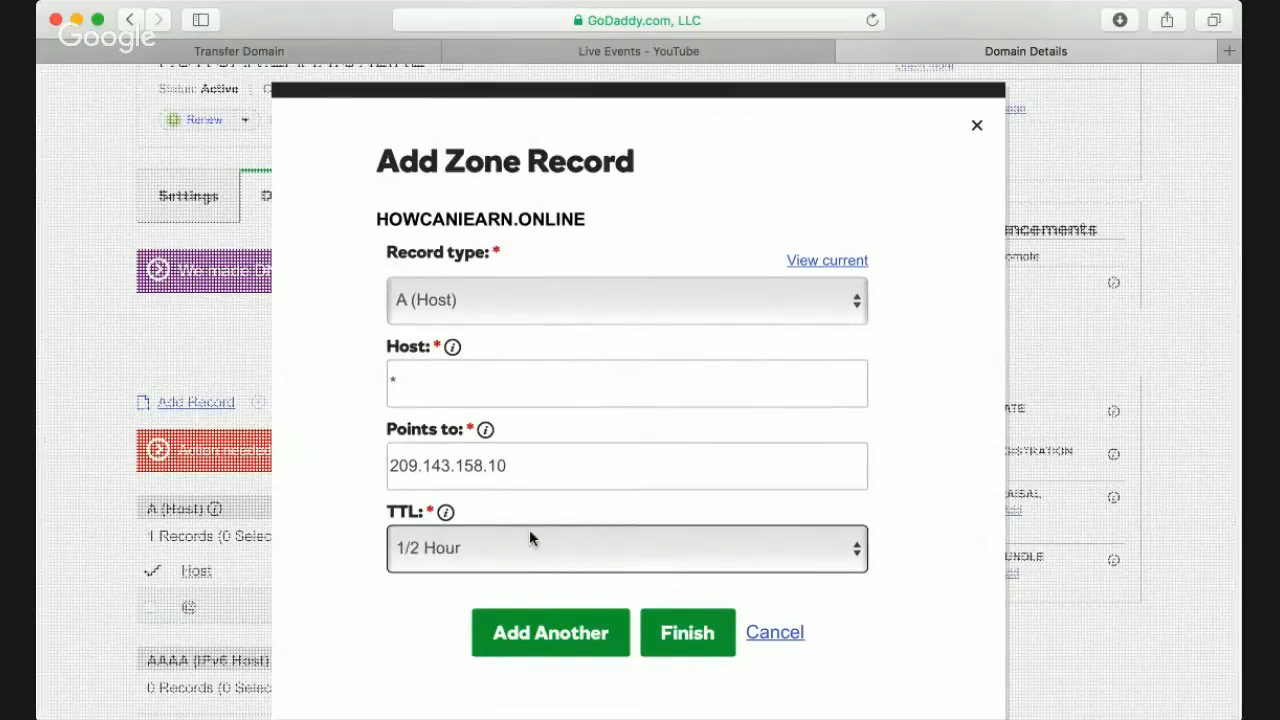
left_click(573, 645)
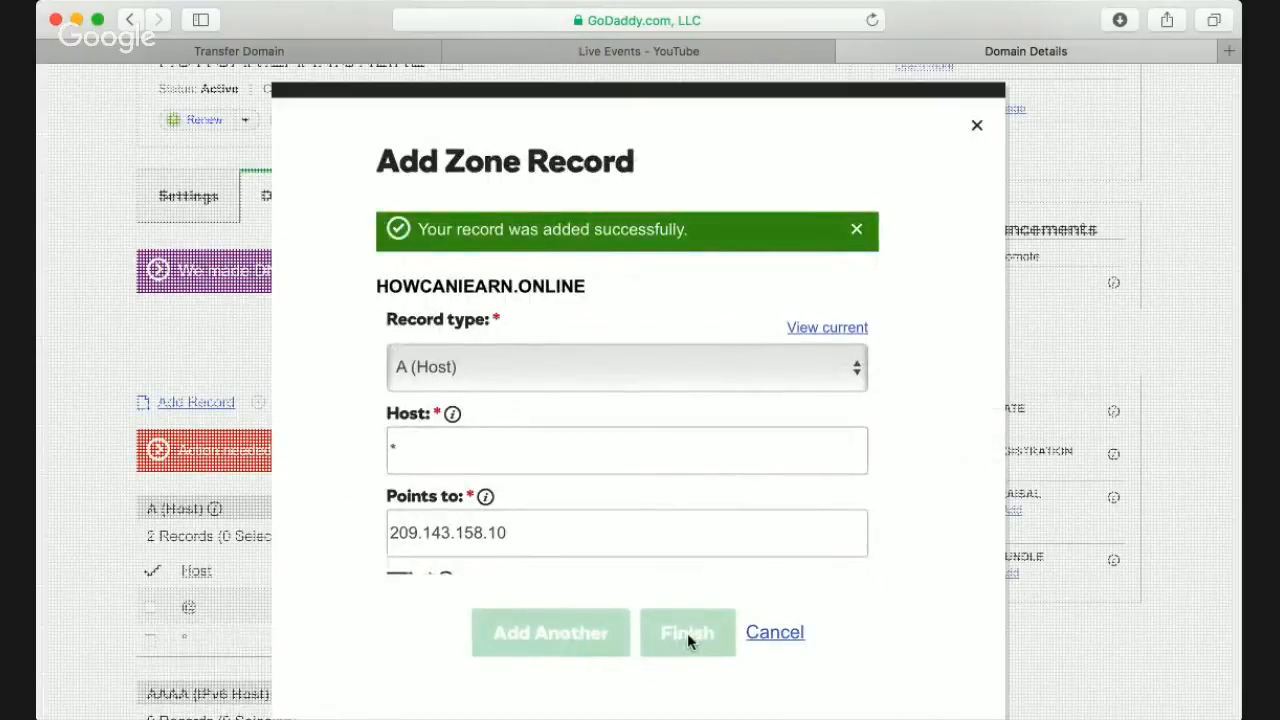
left_click(976, 131)
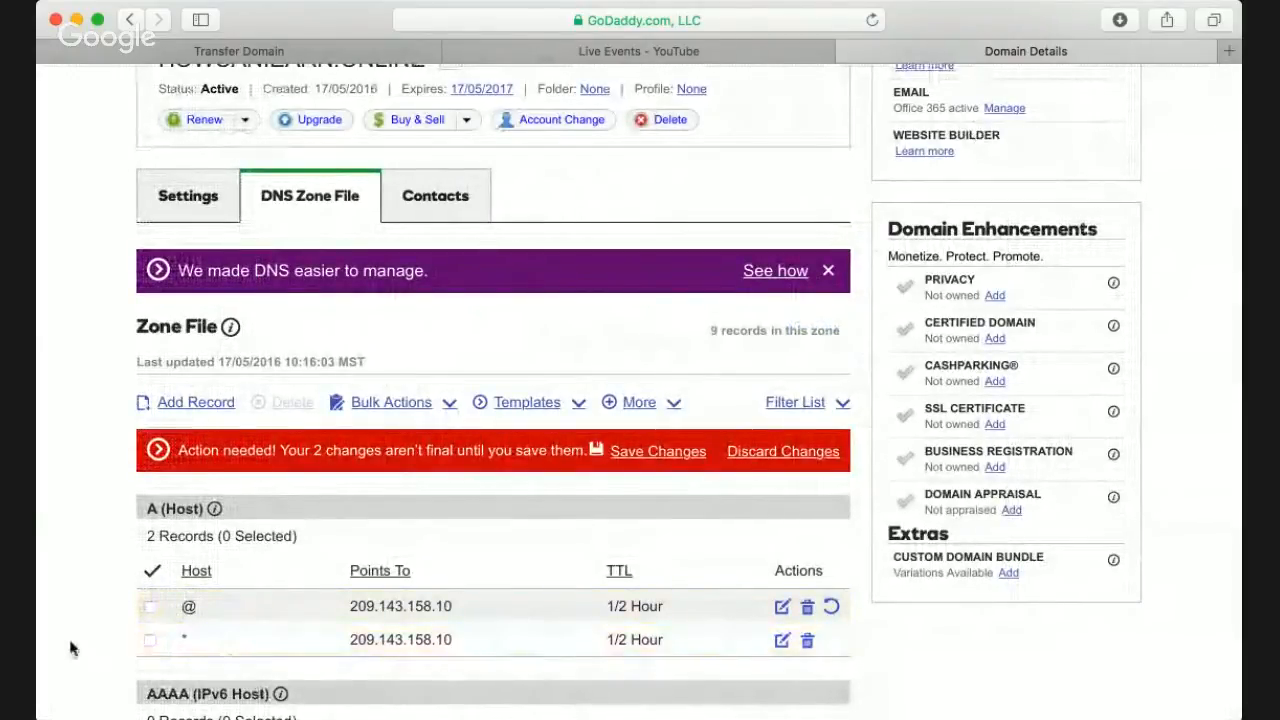
scroll(72, 644, "down", 3)
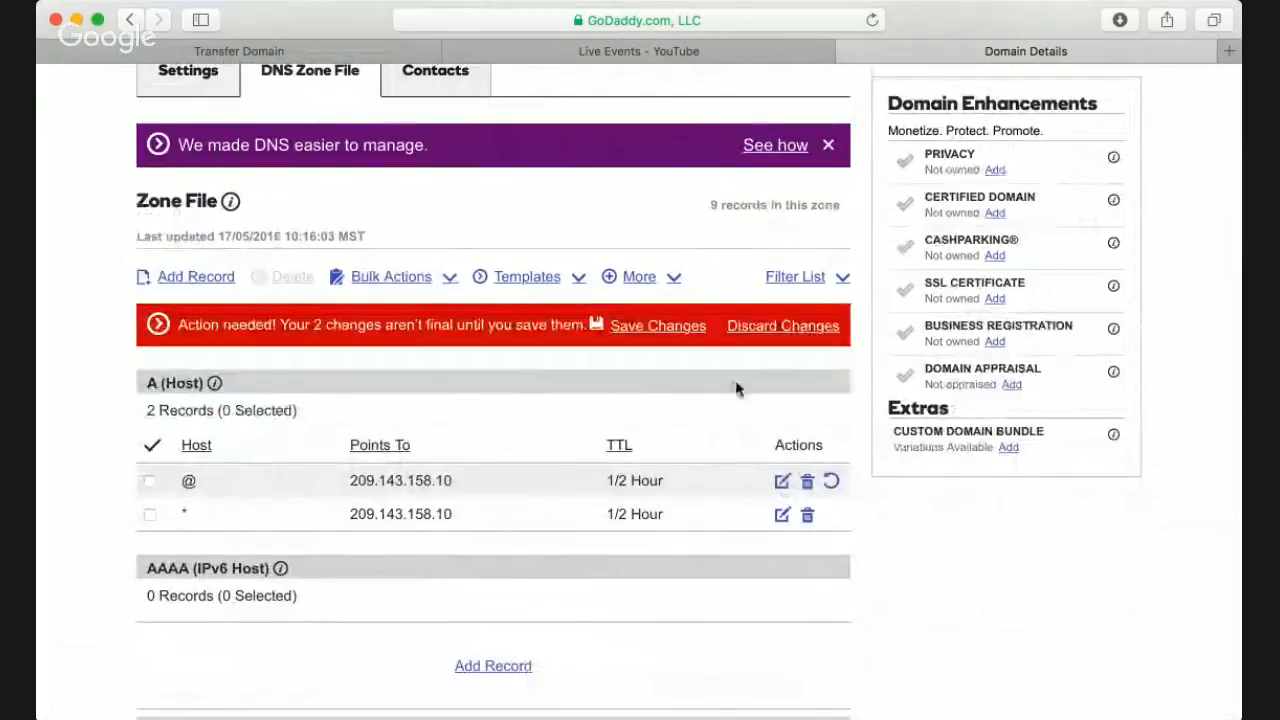
left_click(684, 330)
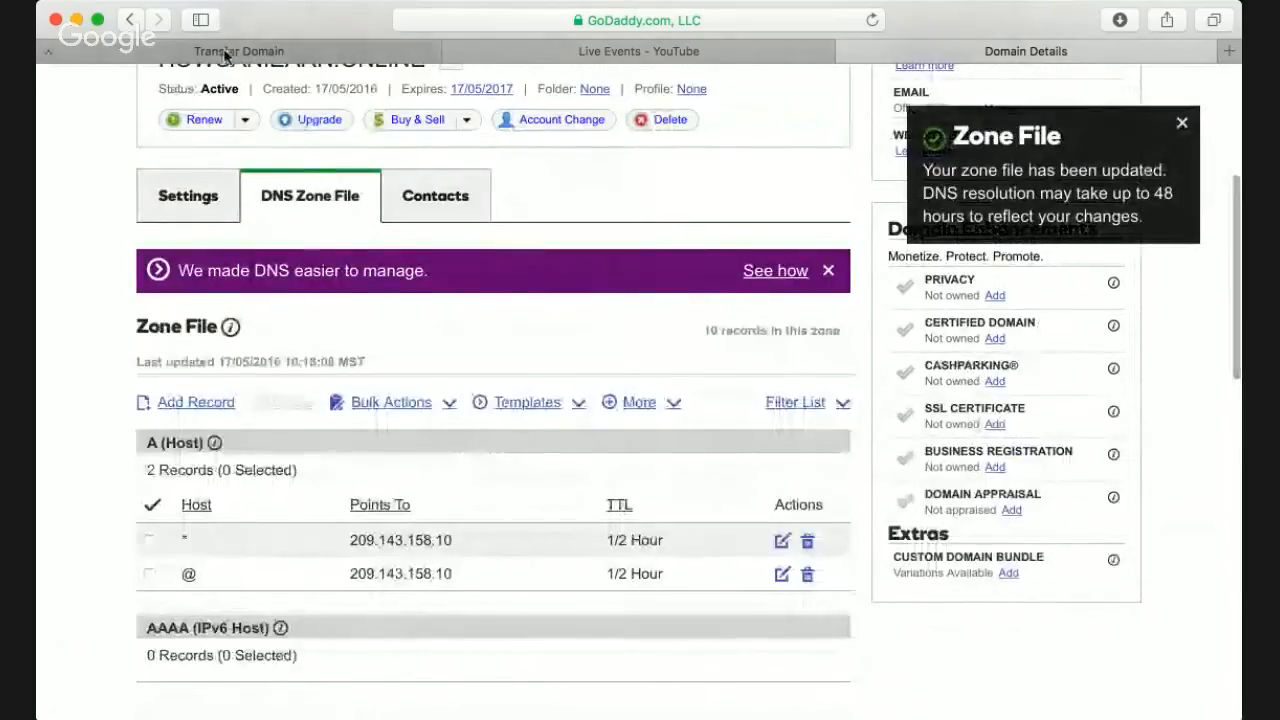
Switch to Power Lead System, confirm both the transfer terms and that the changes are made, and test the domain's changes
left_click(226, 55)
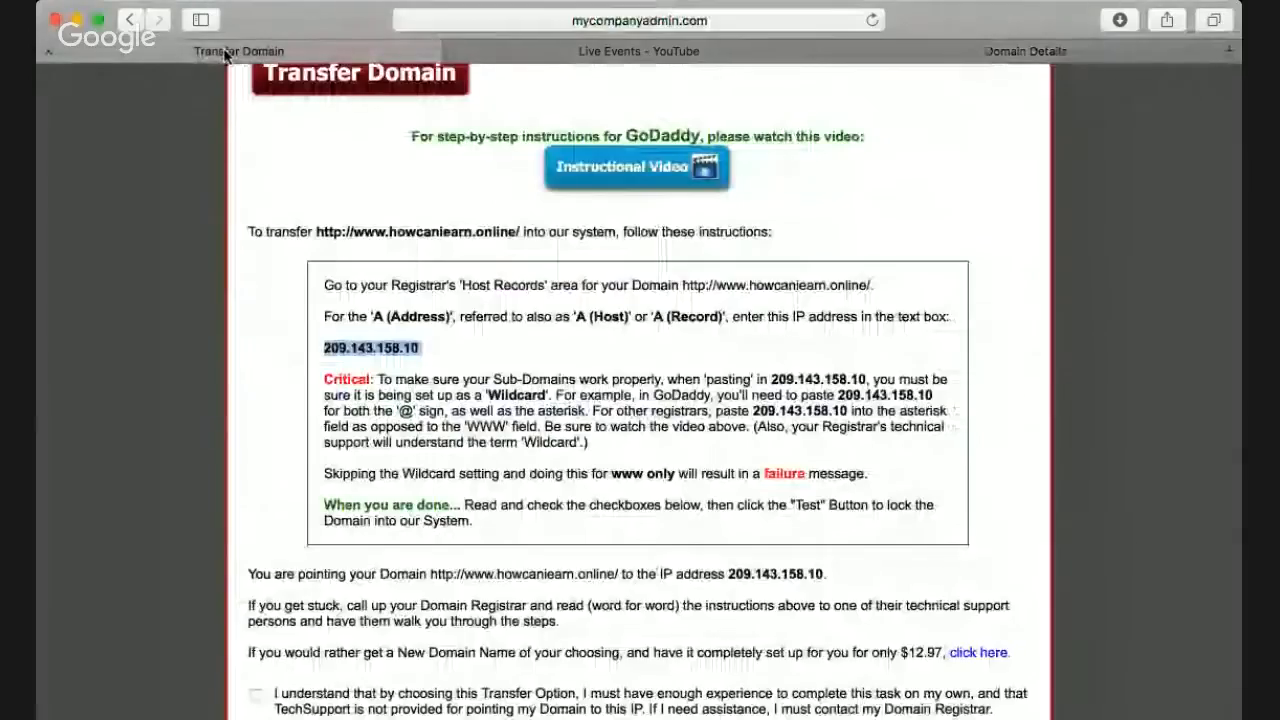
left_click(250, 363)
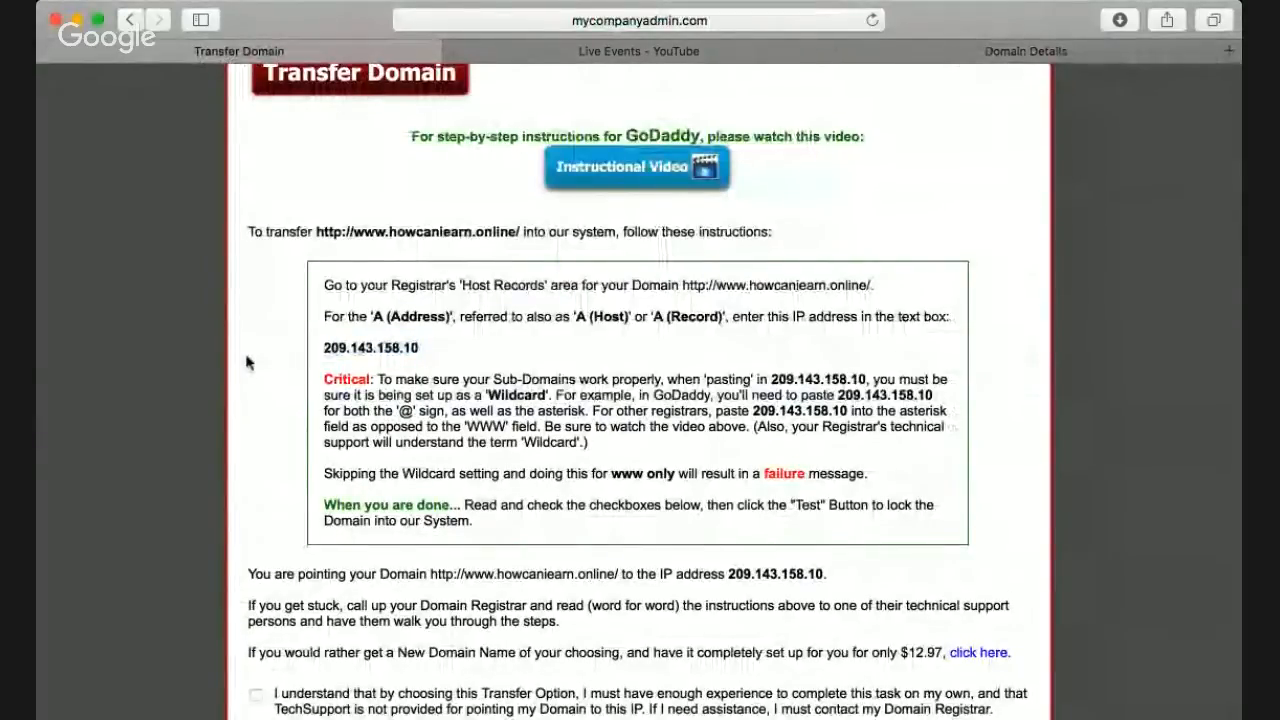
scroll(248, 363, "down", 4)
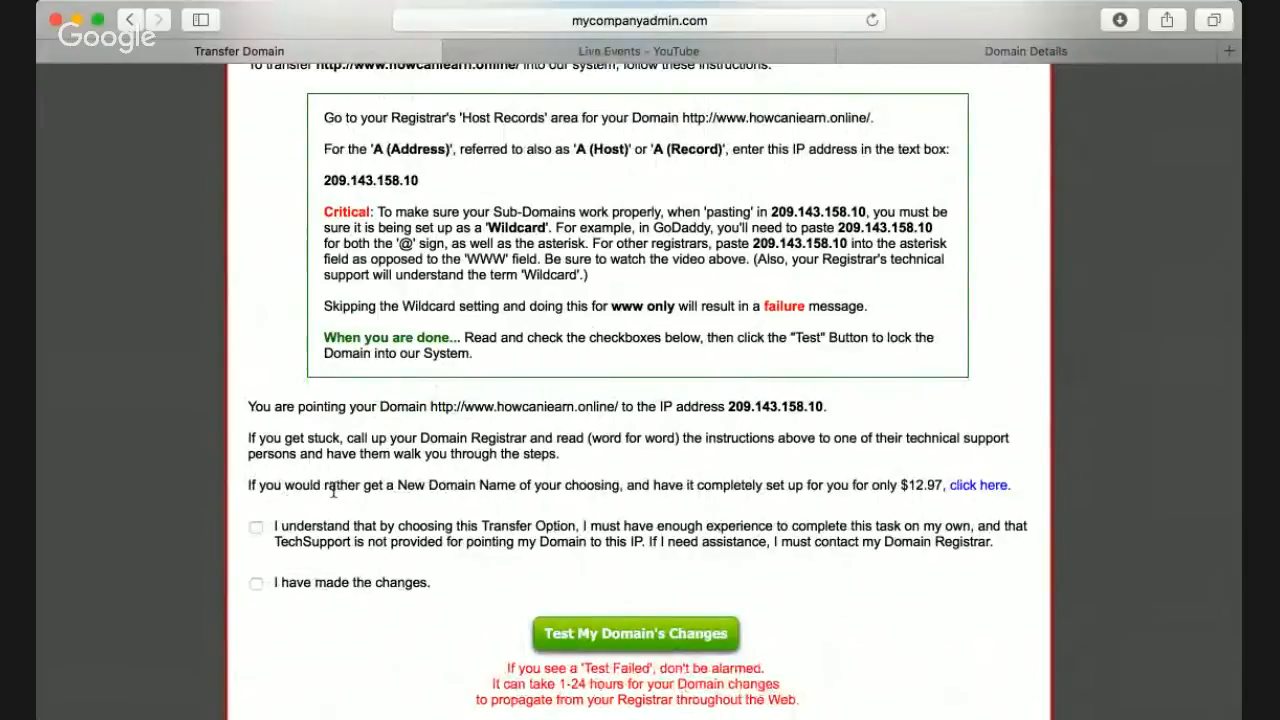
left_click(256, 528)
left_click(257, 583)
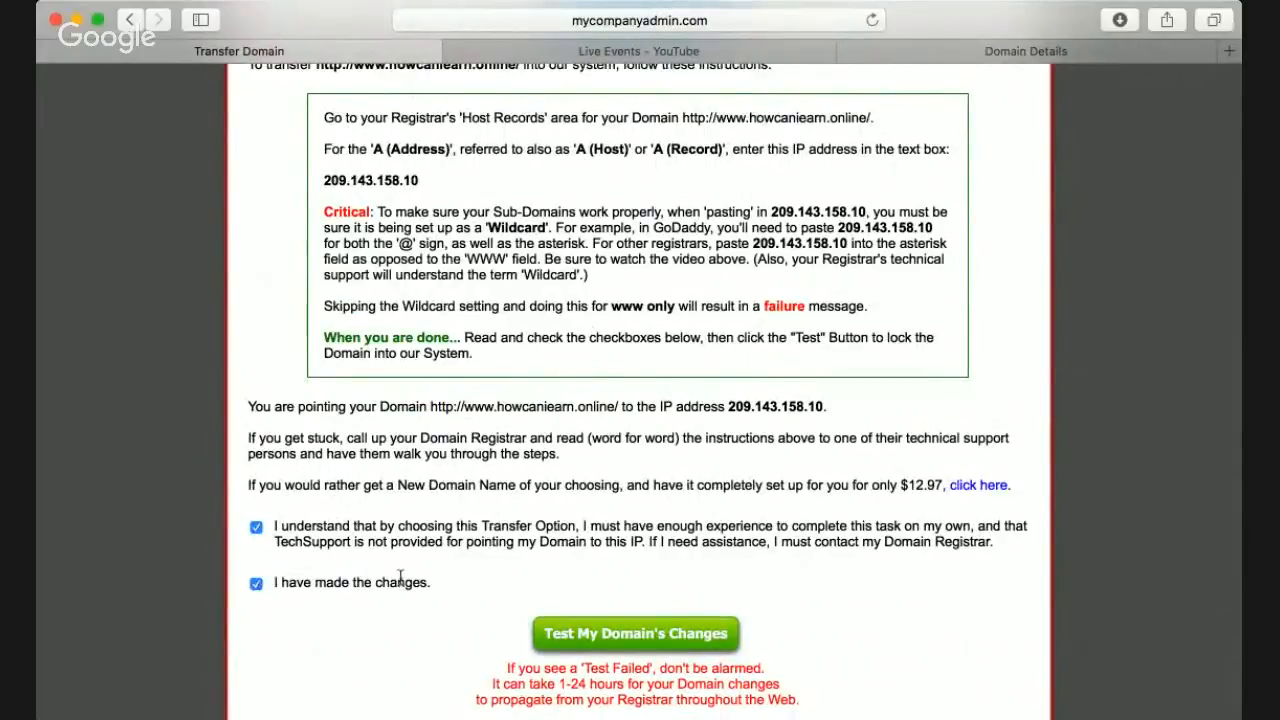
left_click(639, 634)
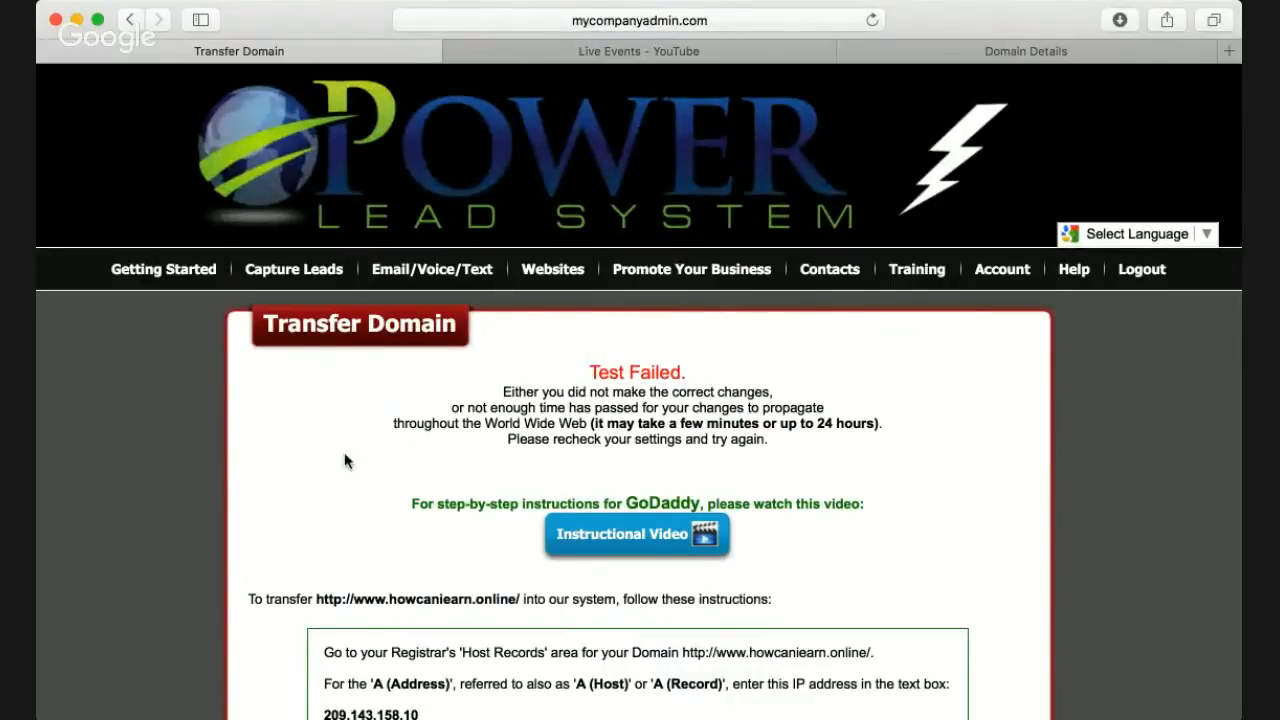
scroll(344, 460, "down", 5)
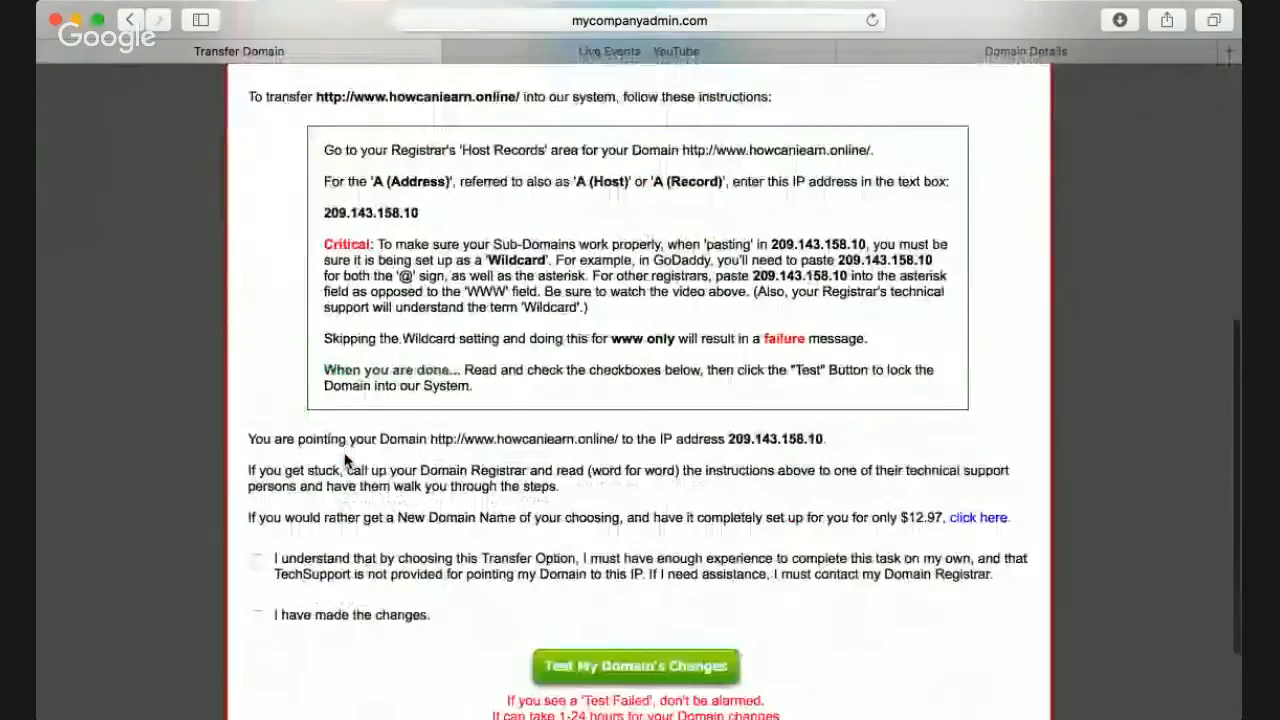
scroll(344, 460, "down", 2)
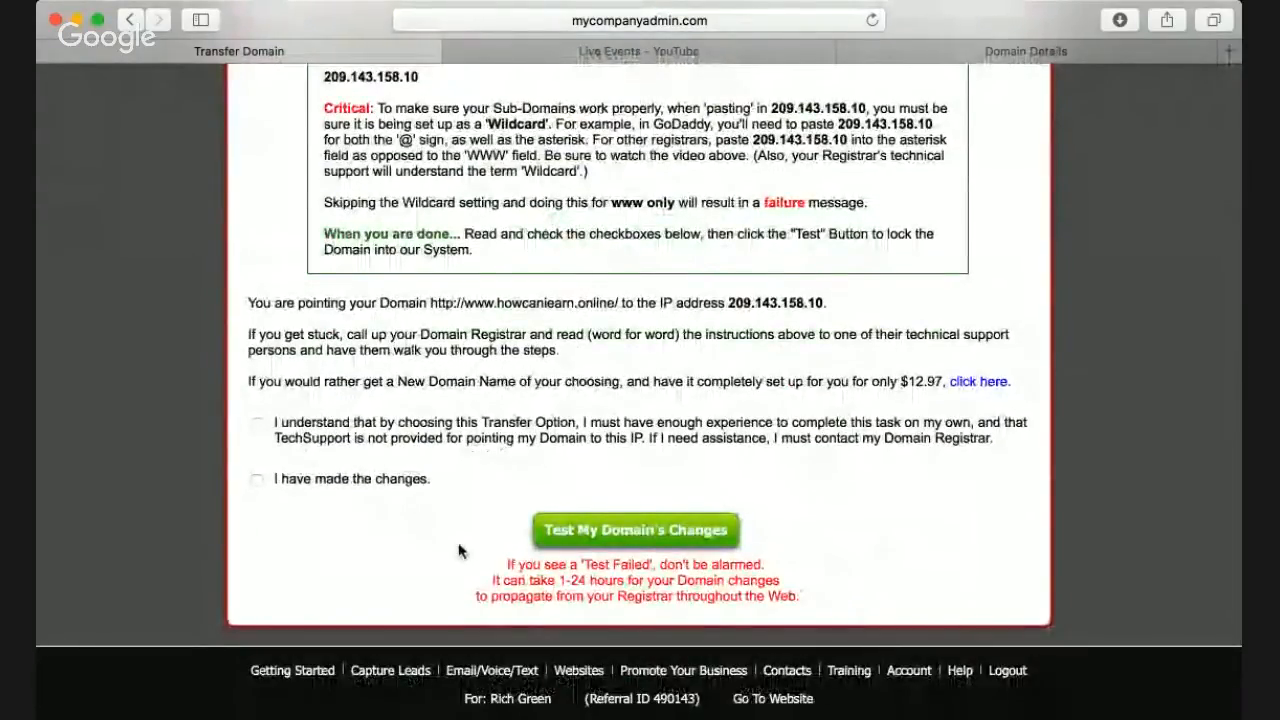
Open the landing page selection in Manage Websites and go to the setup choices for thebossxformula.com
scroll(458, 550, "up", 10)
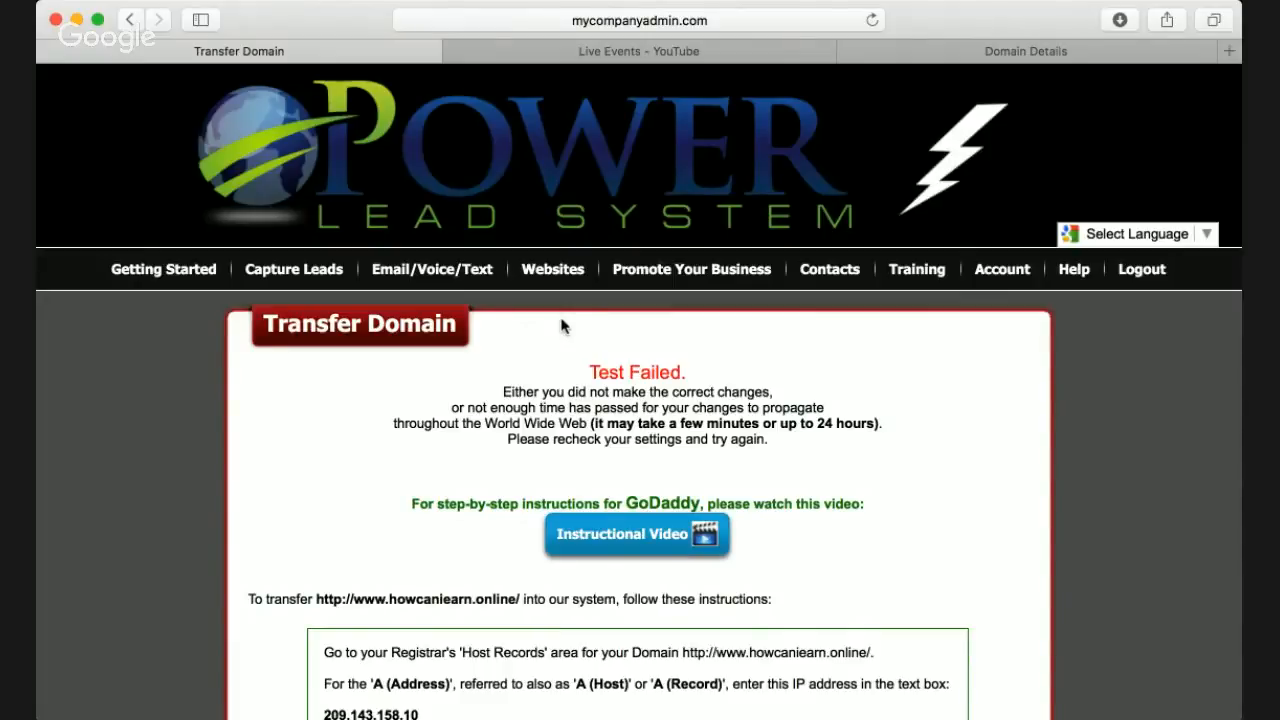
left_click(551, 270)
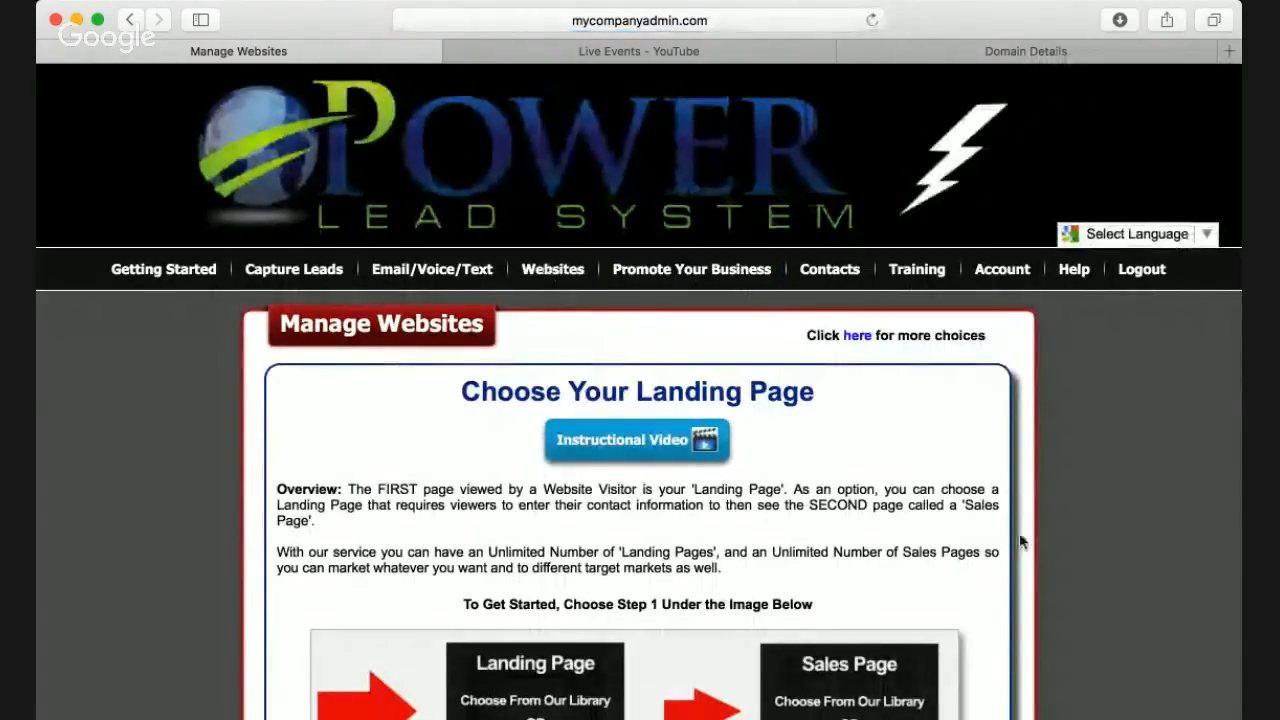
scroll(1020, 541, "down", 5)
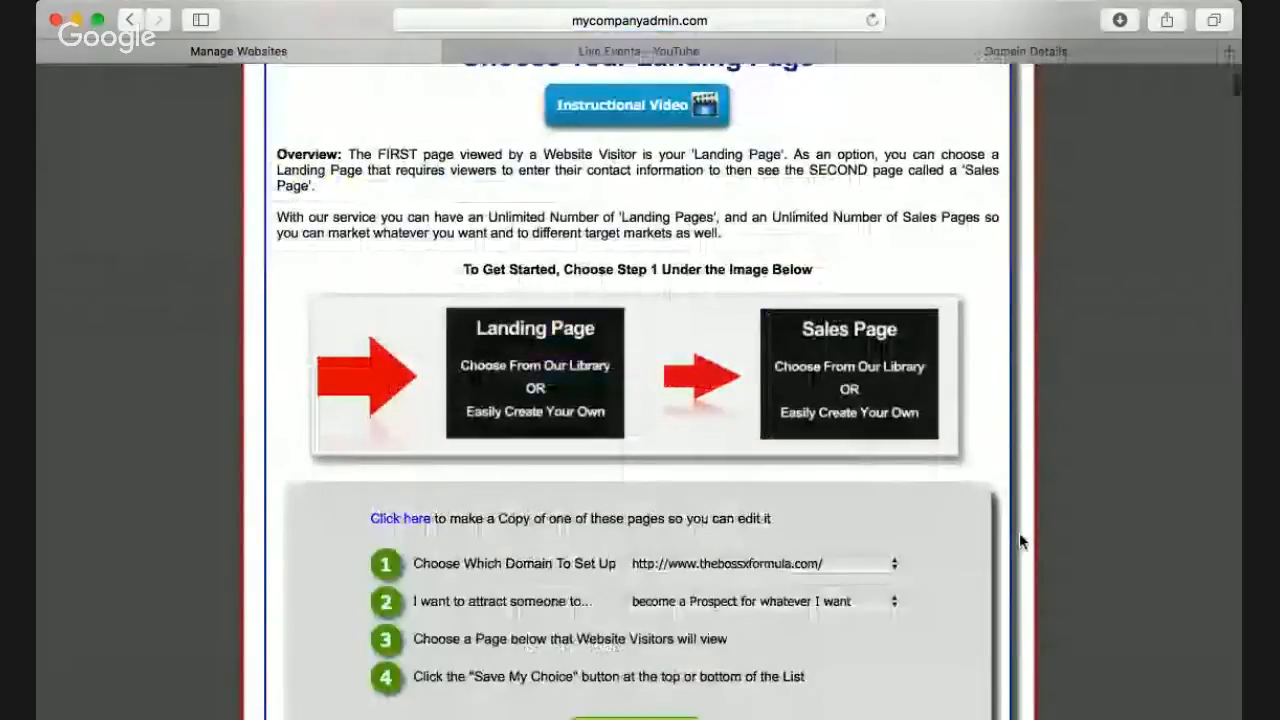
scroll(869, 482, "down", 2)
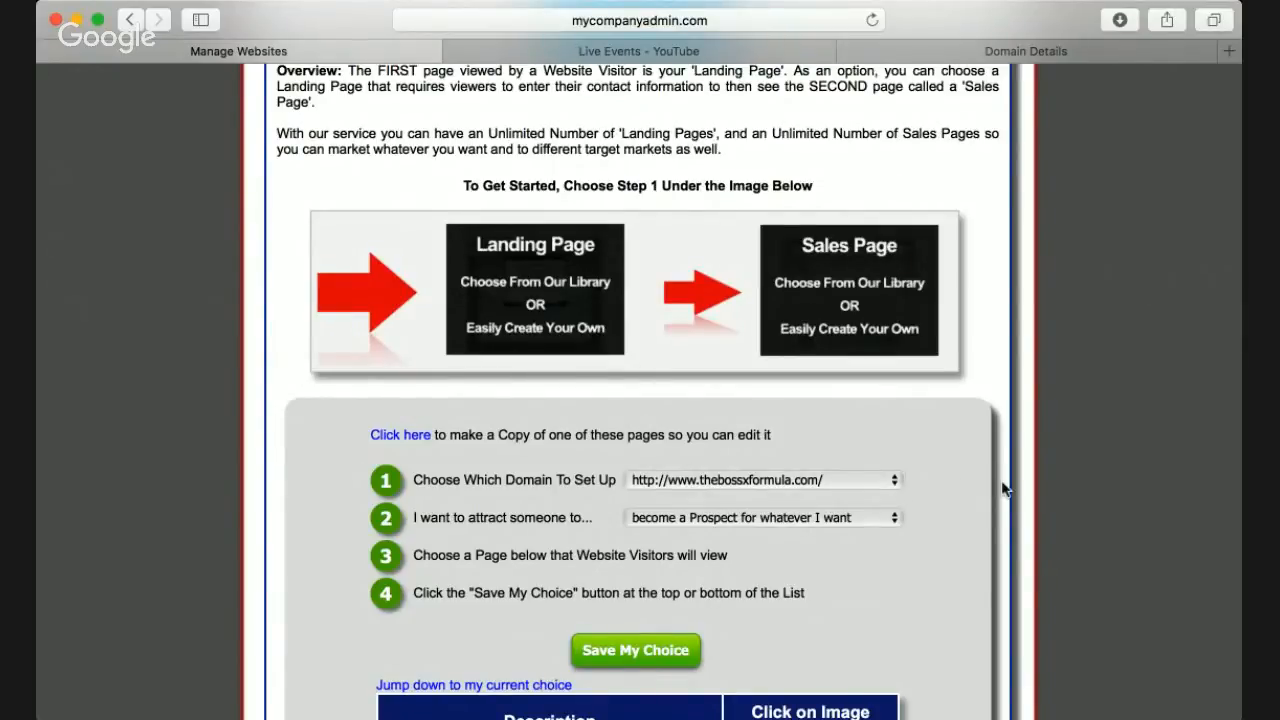
Look through the landing page library, including the shared, PLS Lead Capture and BOSS-X pages, for the page assigned to thebossxformula.com
scroll(1004, 488, "down", 15)
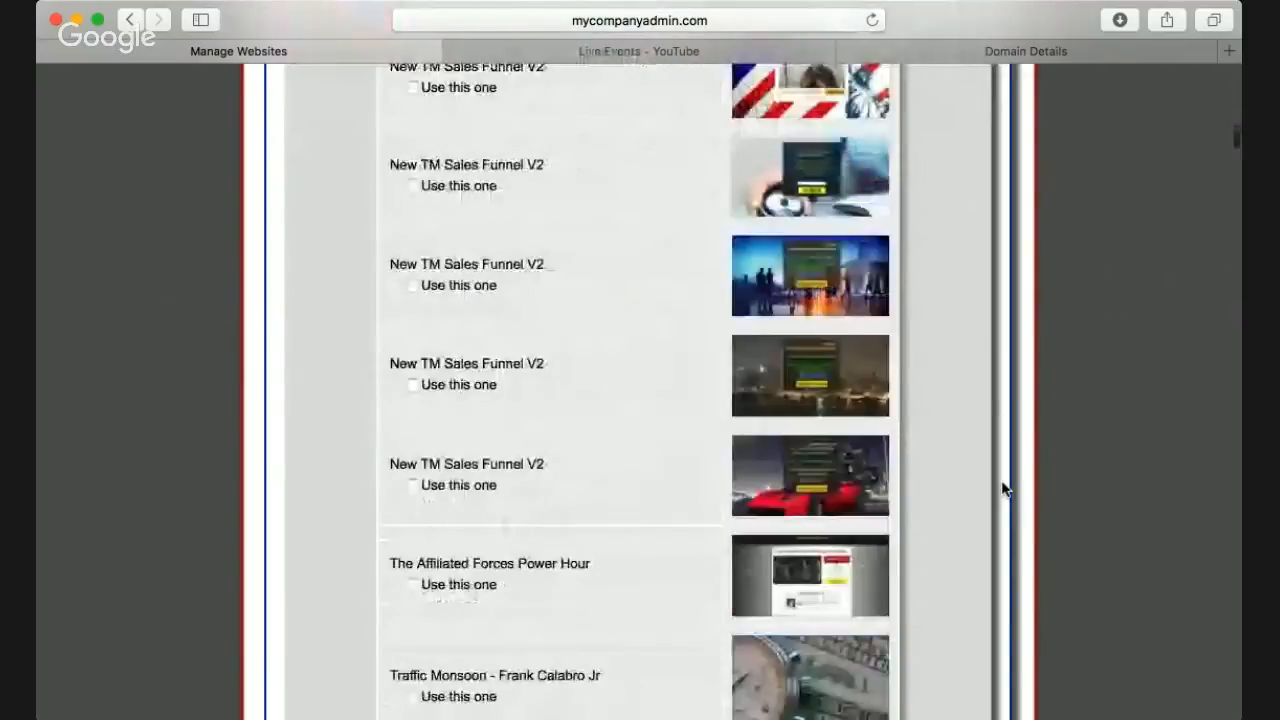
scroll(1004, 488, "down", 8)
scroll(977, 484, "up", 4)
scroll(977, 475, "down", 5)
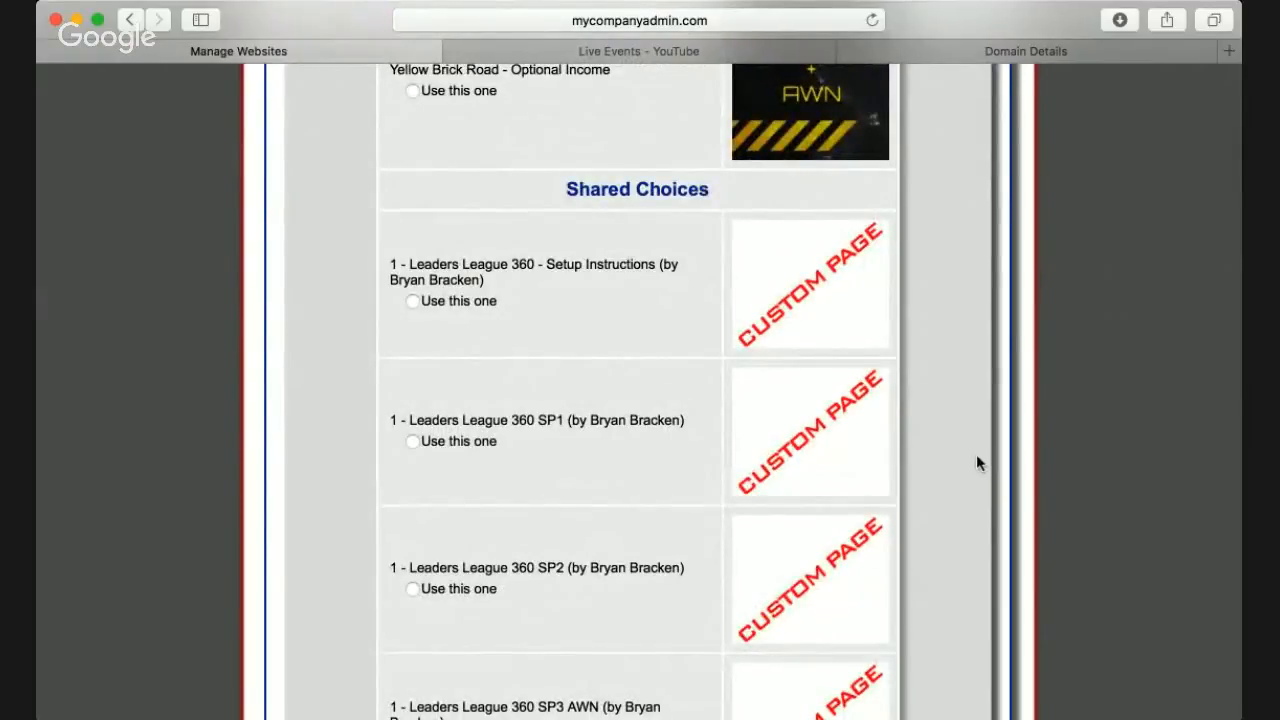
scroll(976, 456, "down", 15)
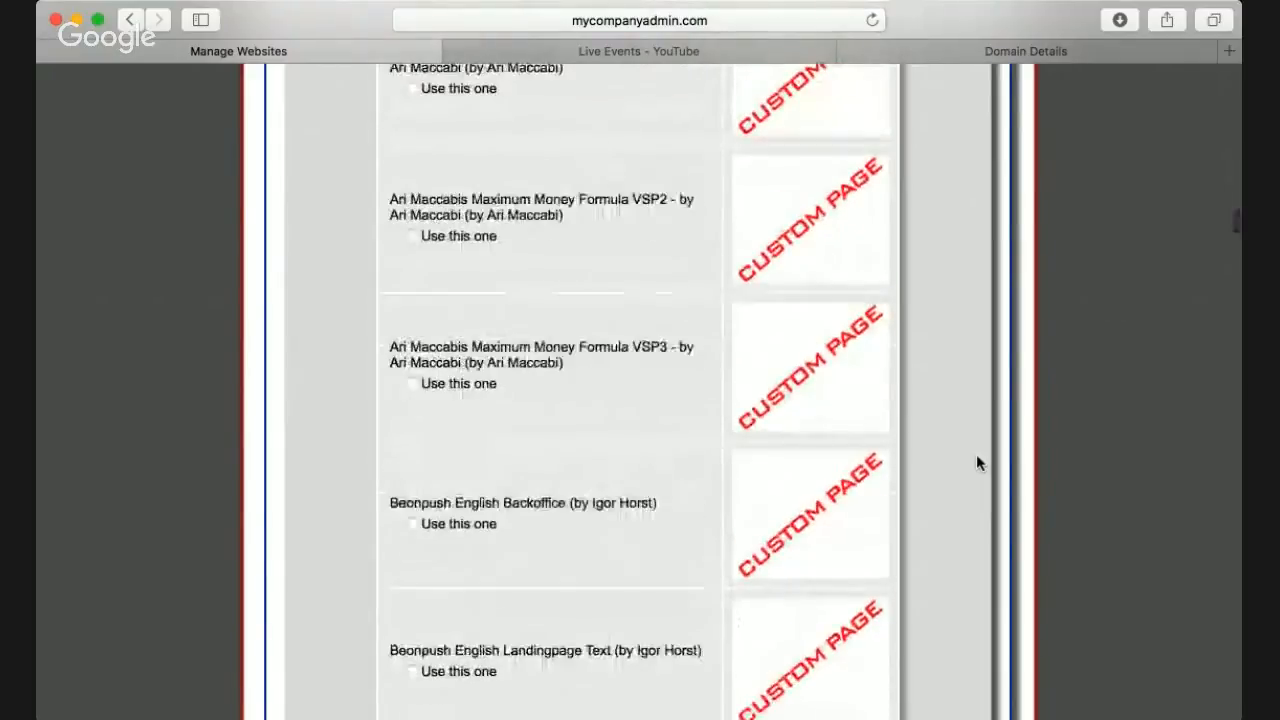
scroll(977, 456, "down", 20)
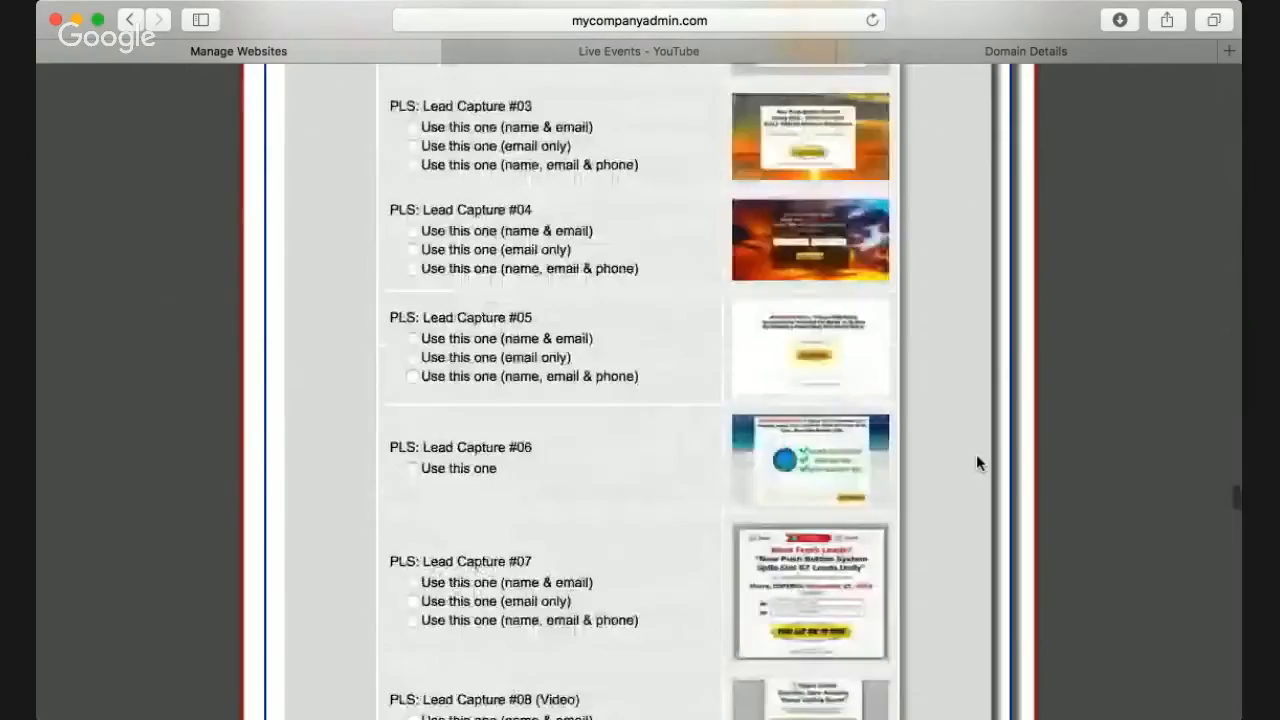
scroll(977, 457, "down", 20)
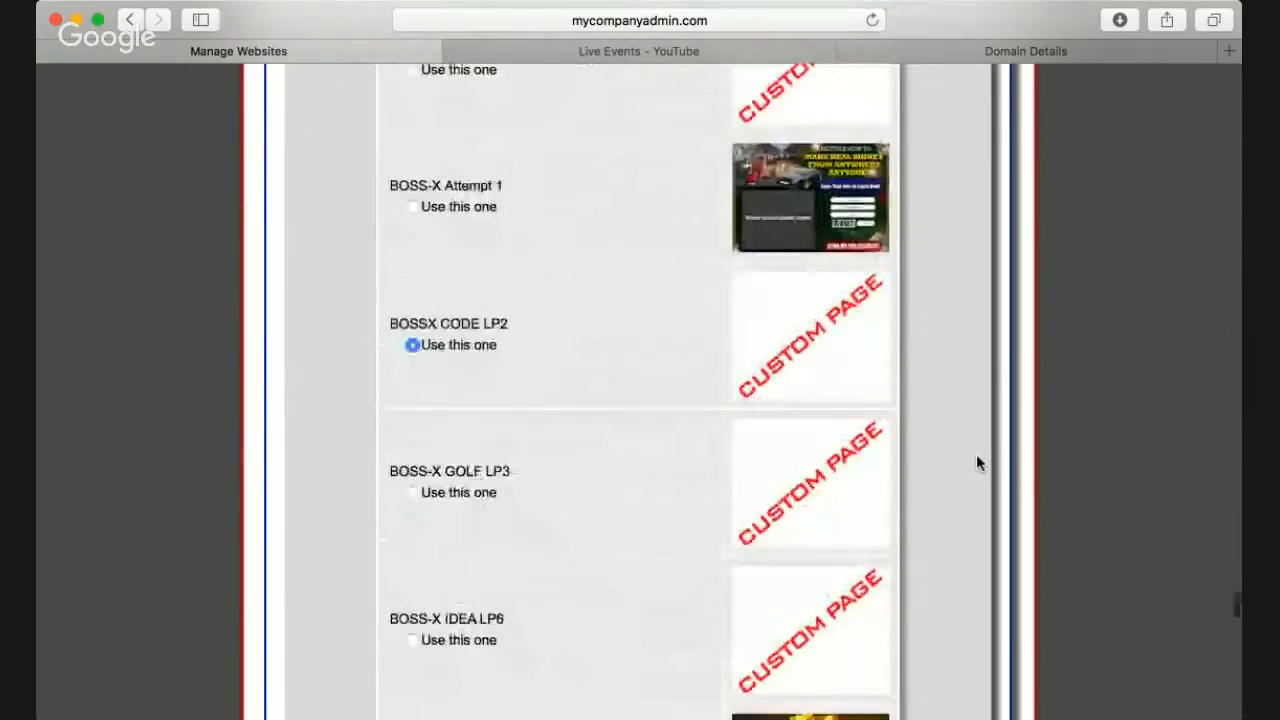
scroll(977, 463, "down", 10)
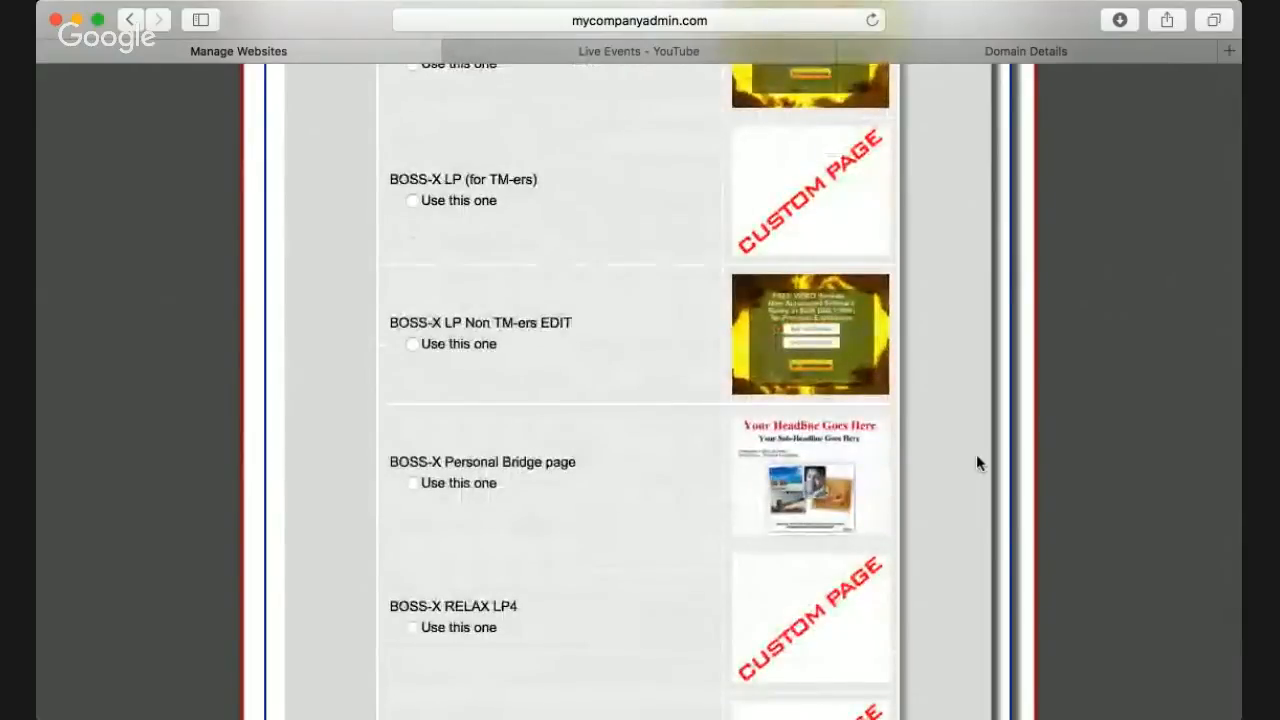
scroll(977, 463, "up", 5)
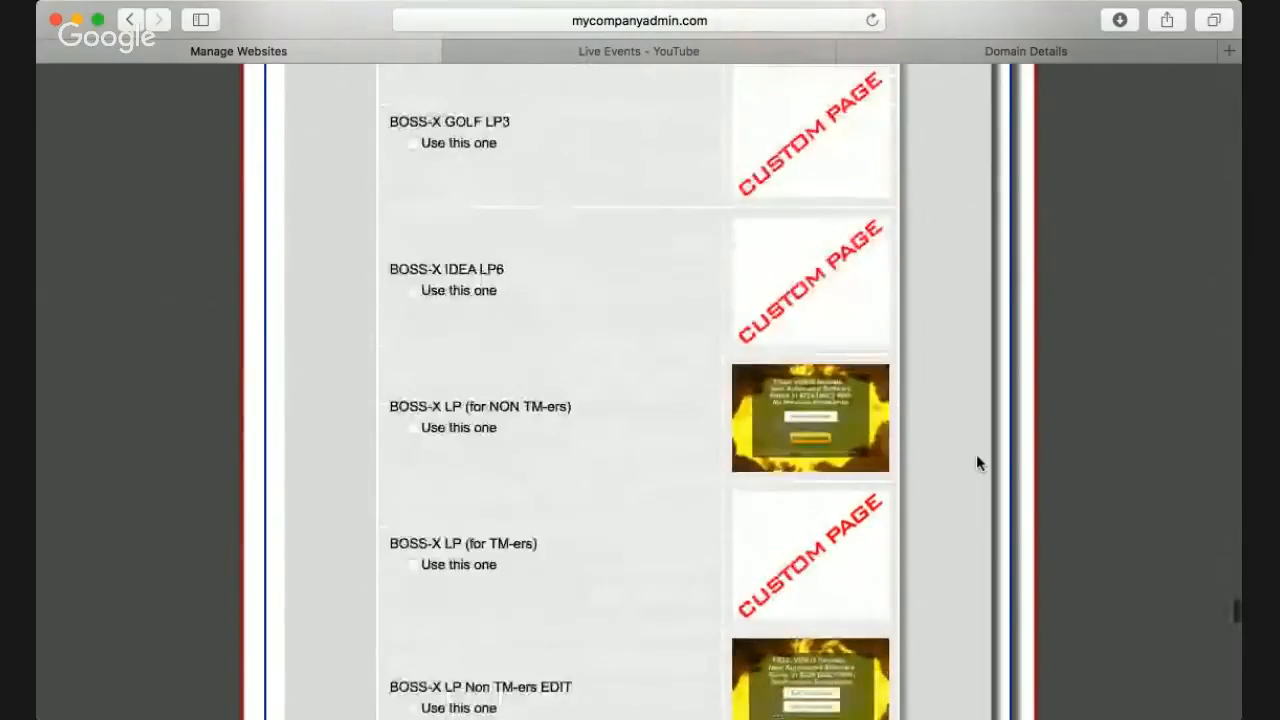
scroll(978, 463, "up", 5)
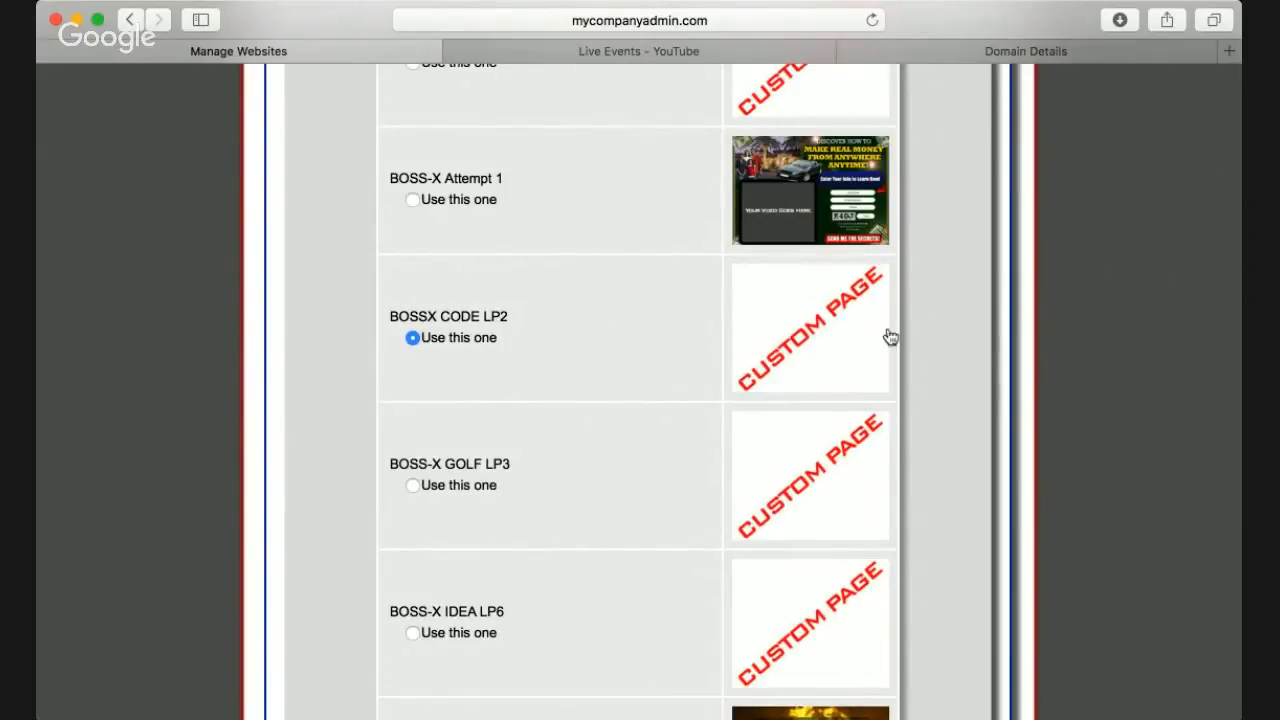
Preview the BOSSX CODE LP2 landing page without filling out its opt-in form, and close the preview
left_click(808, 330)
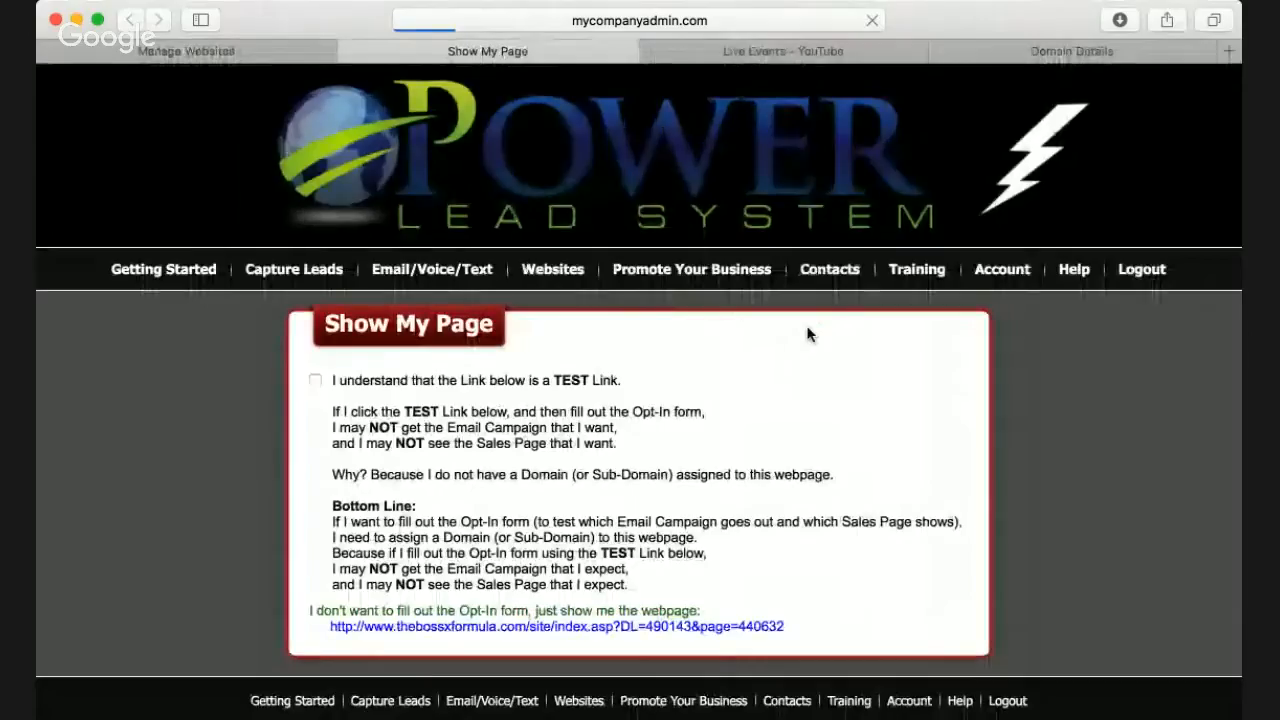
left_click(544, 624)
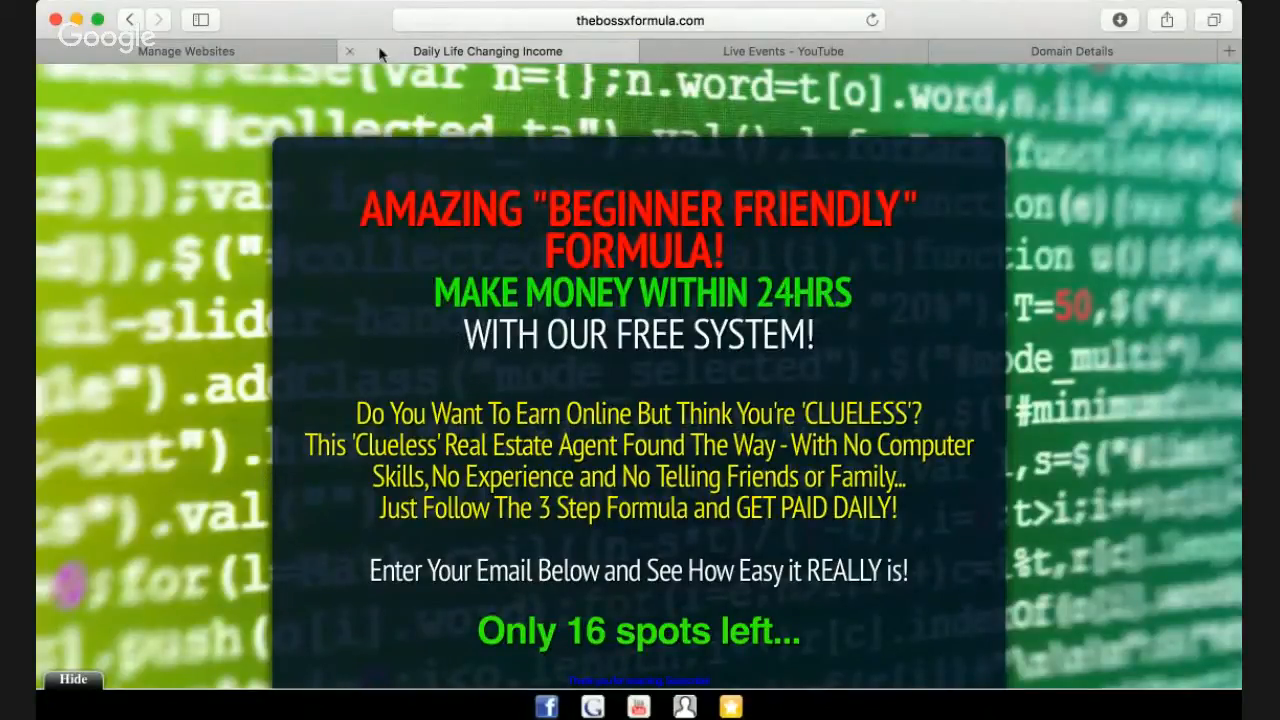
left_click(351, 50)
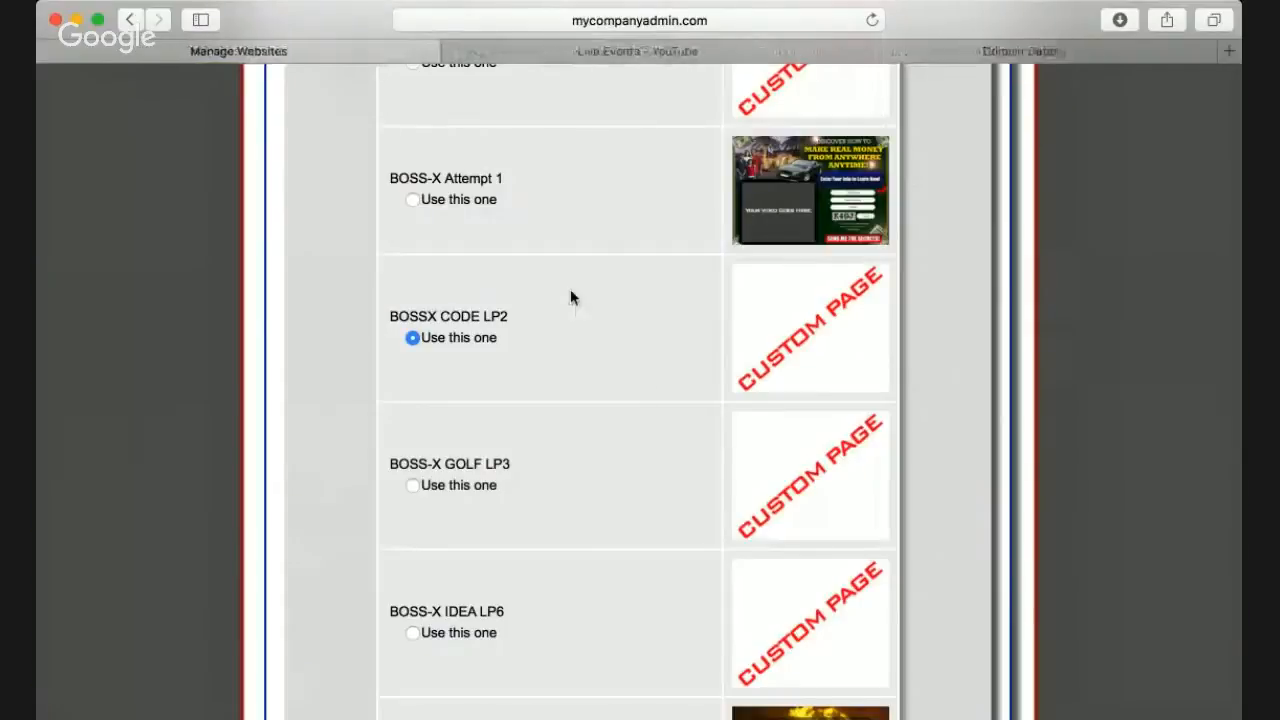
Load the preview of the BOSS-X GOLF LP3 landing page through its test link and return to Manage Websites
left_click(790, 470)
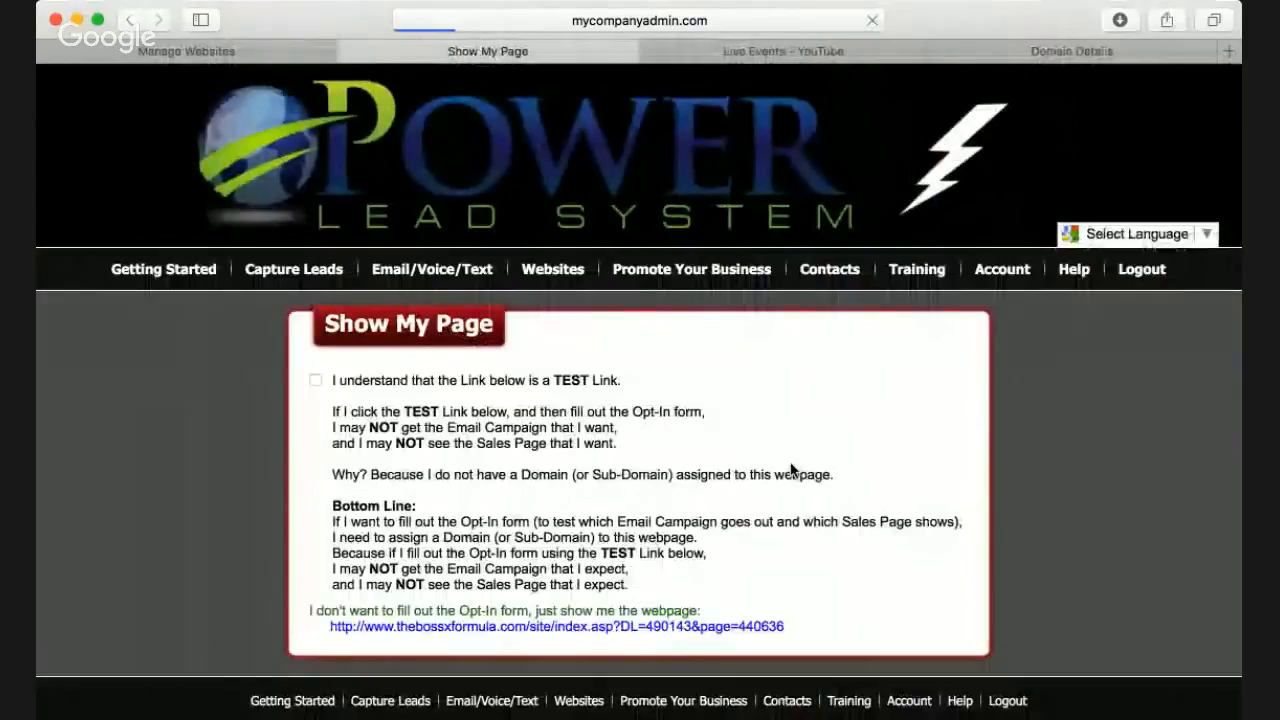
left_click(632, 618)
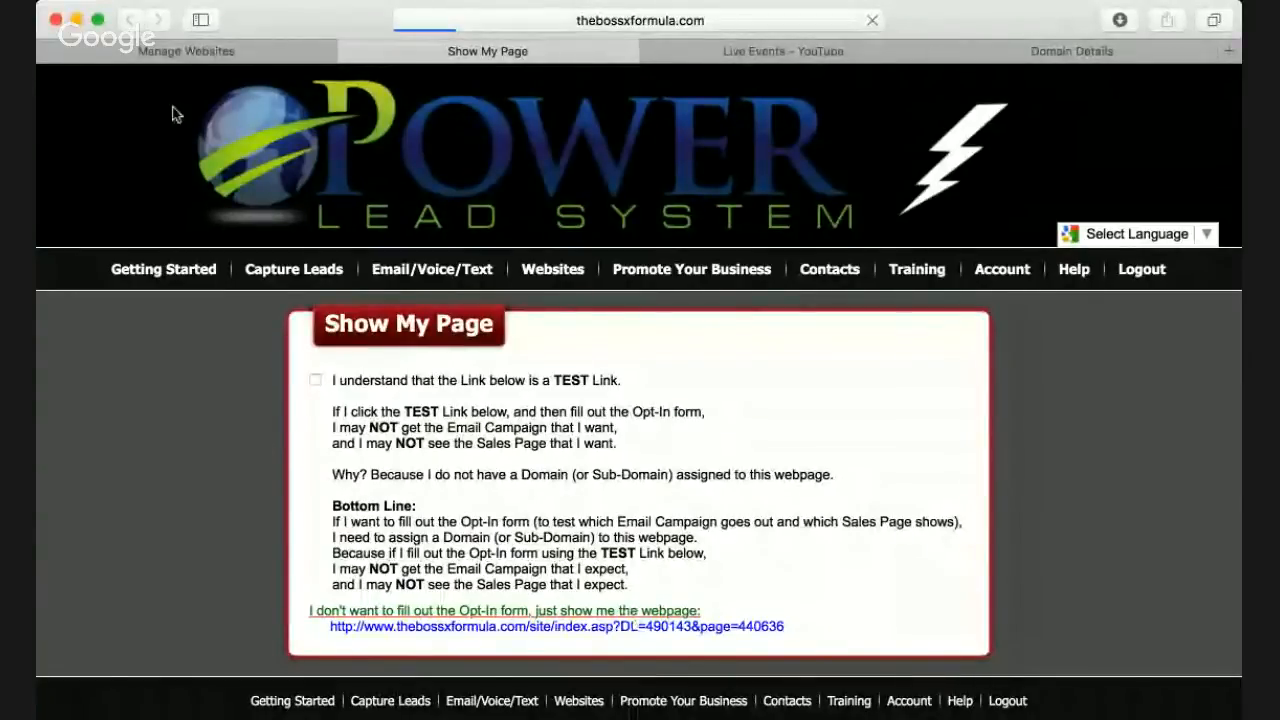
left_click(190, 51)
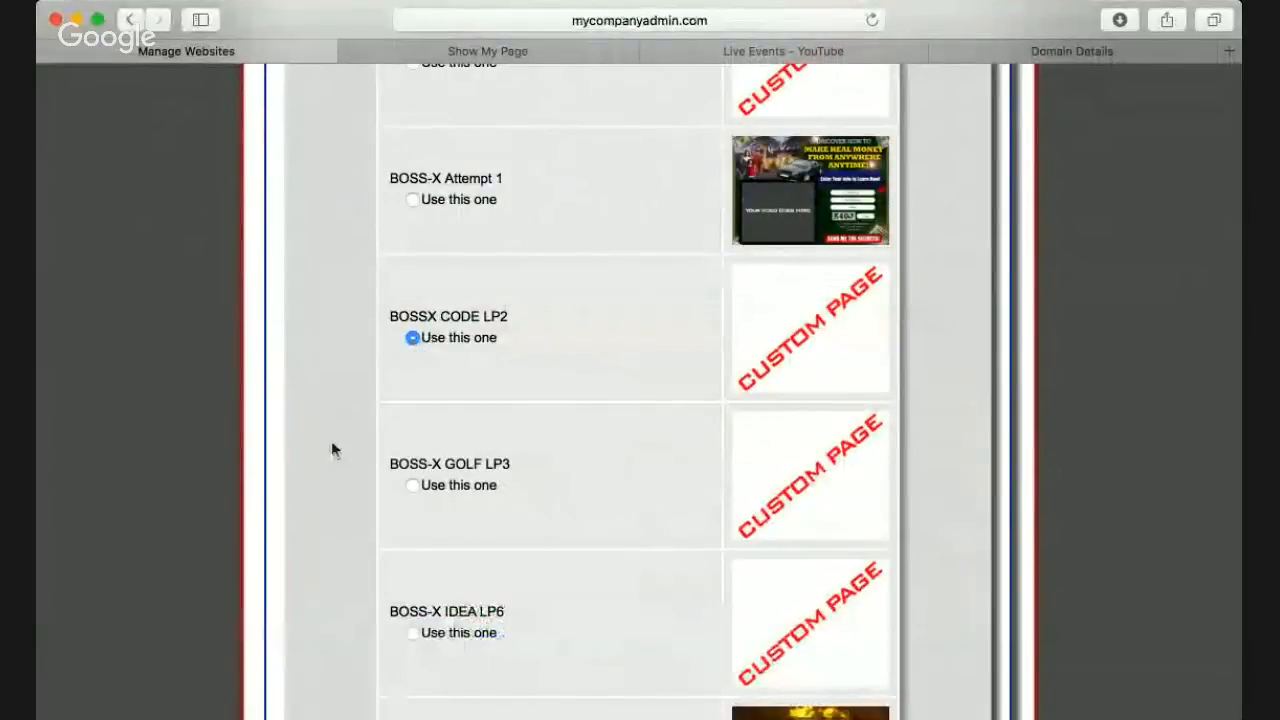
Save BOSSX CODE LP2 as the landing page for thebossxformula.com
scroll(332, 449, "down", 10)
scroll(332, 449, "down", 20)
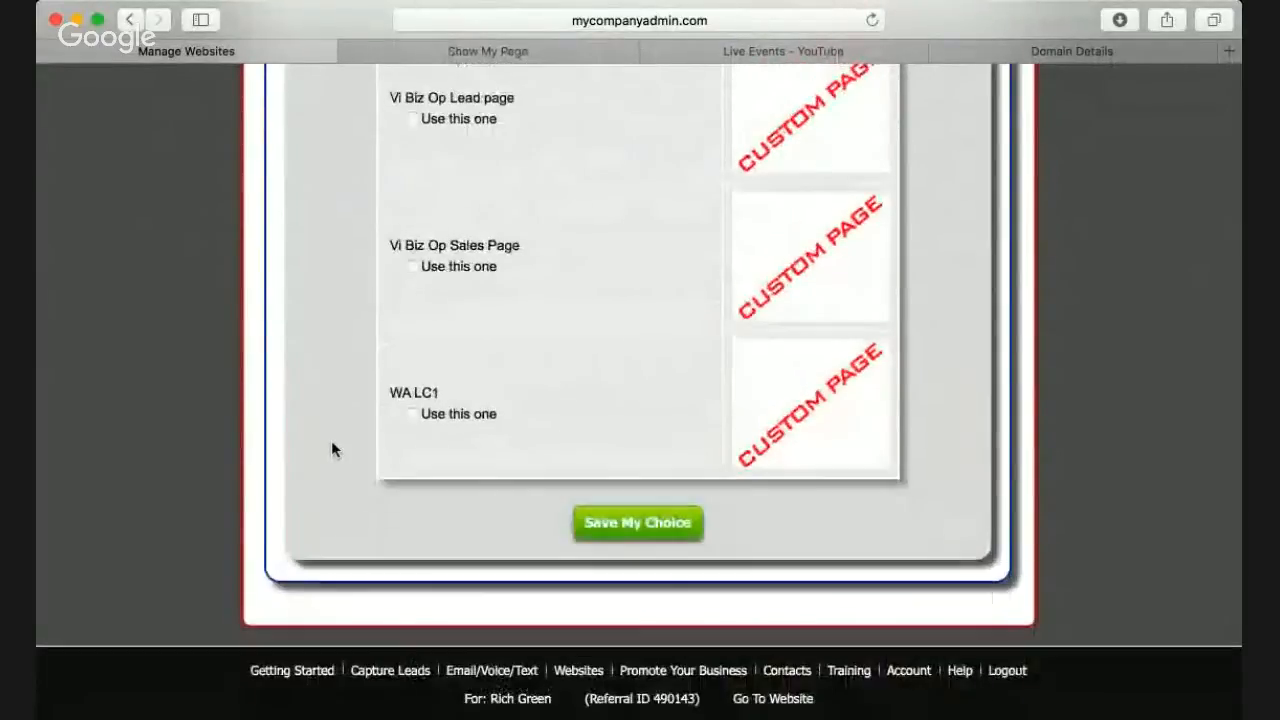
left_click(632, 526)
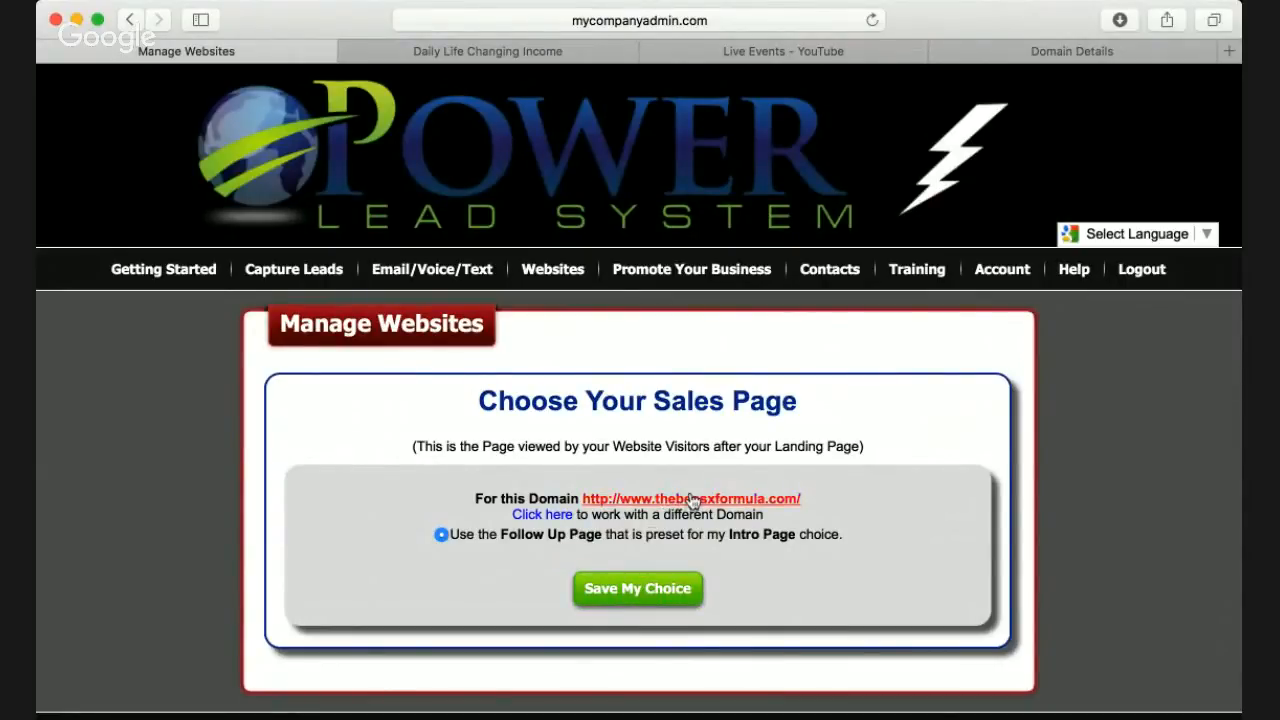
Save the preset Follow Up Page as the sales page for thebossxformula.com and choose BOSS-X as its autoresponder campaign
left_click(641, 590)
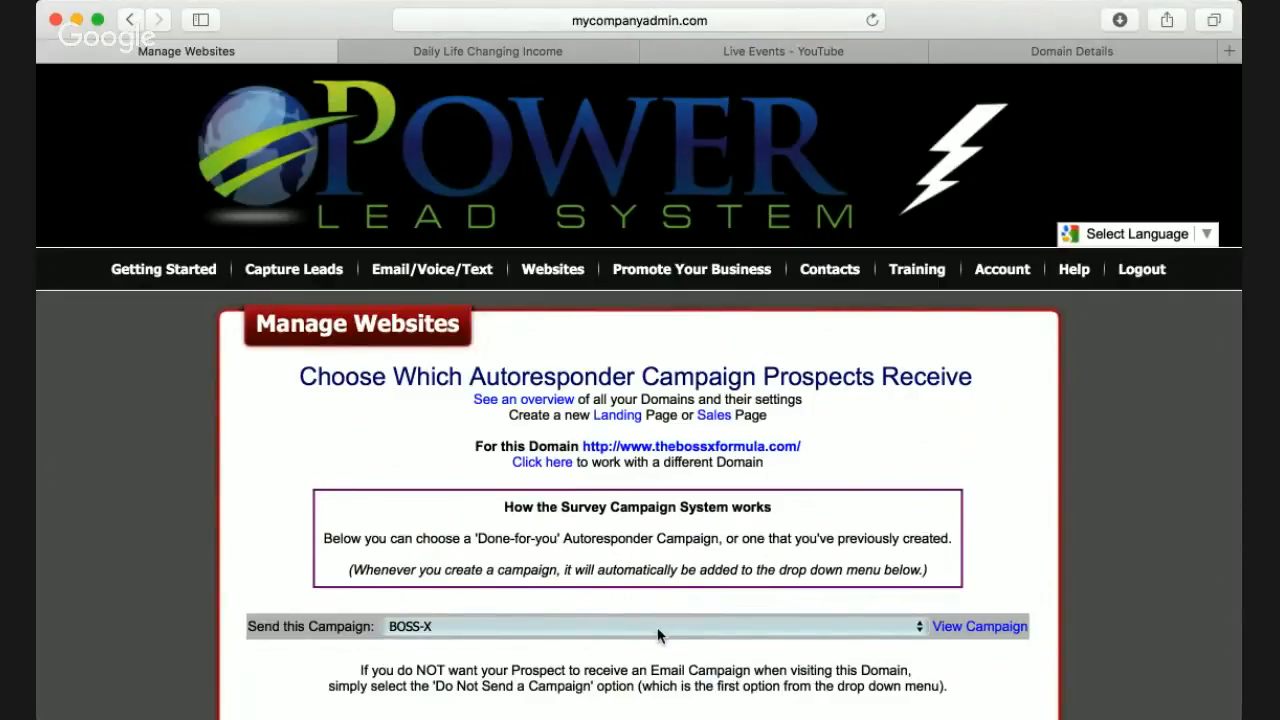
scroll(985, 684, "down", 3)
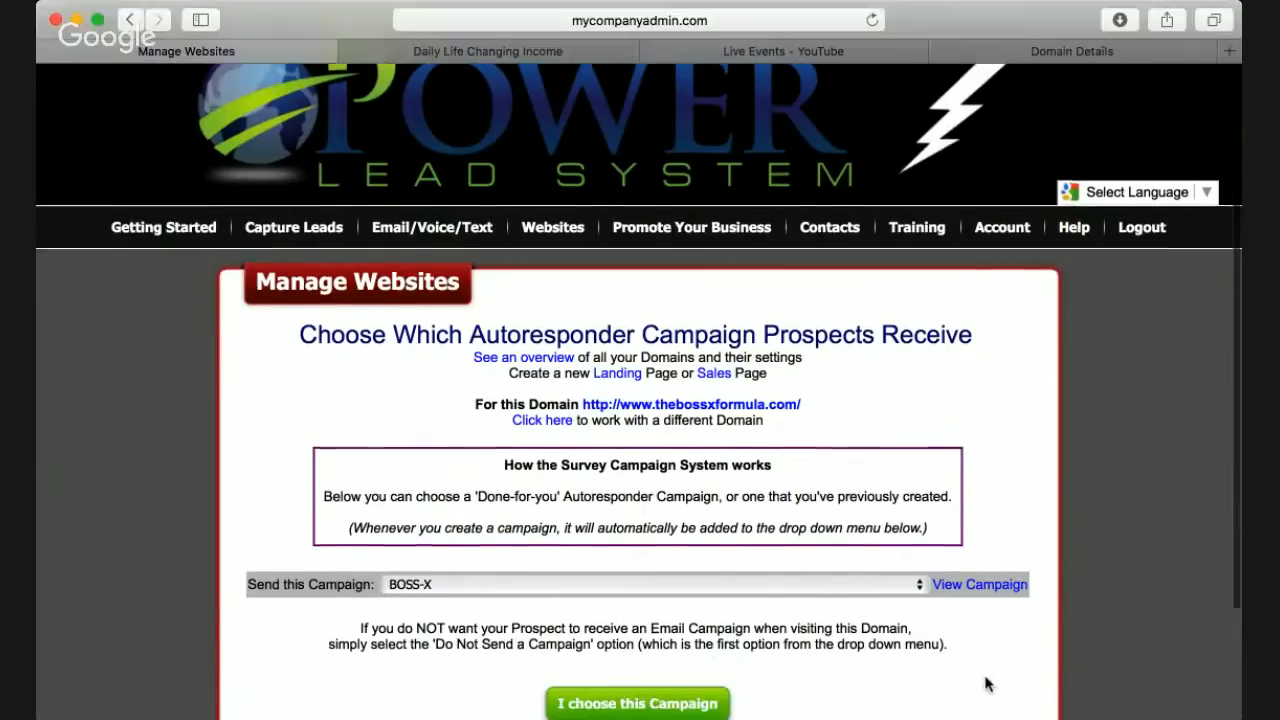
left_click(687, 621)
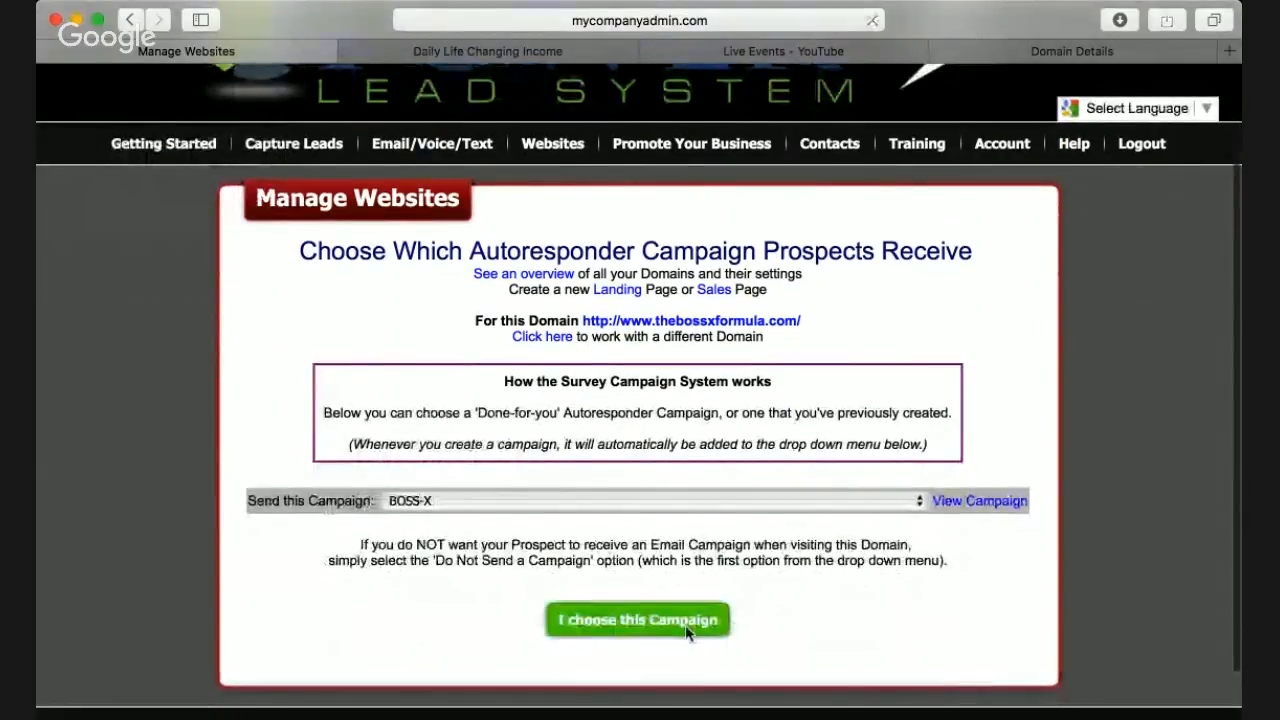